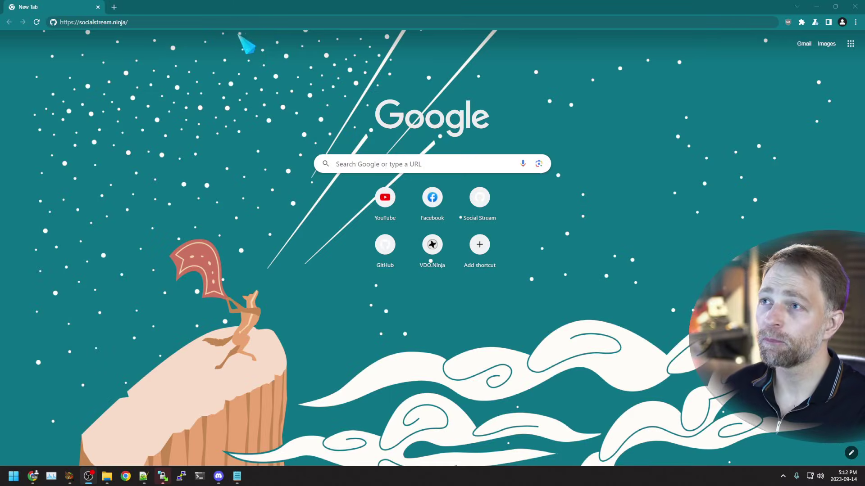
pyautogui.click(210, 23)
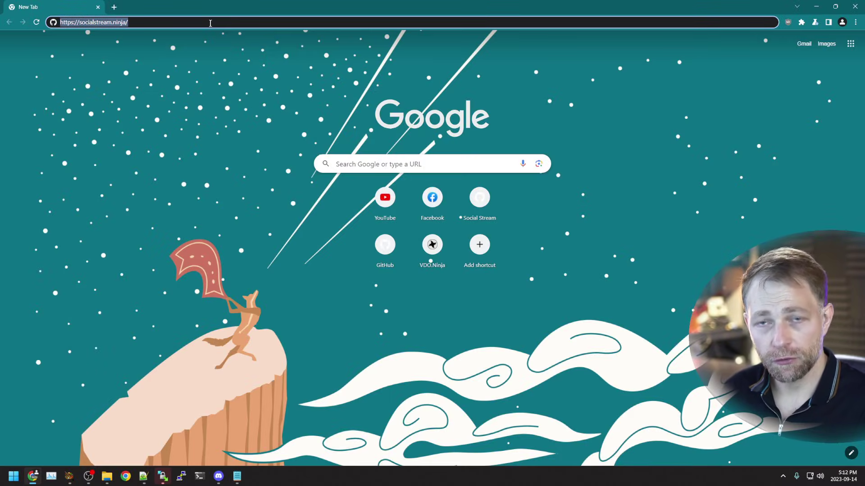
pyautogui.press('Return')
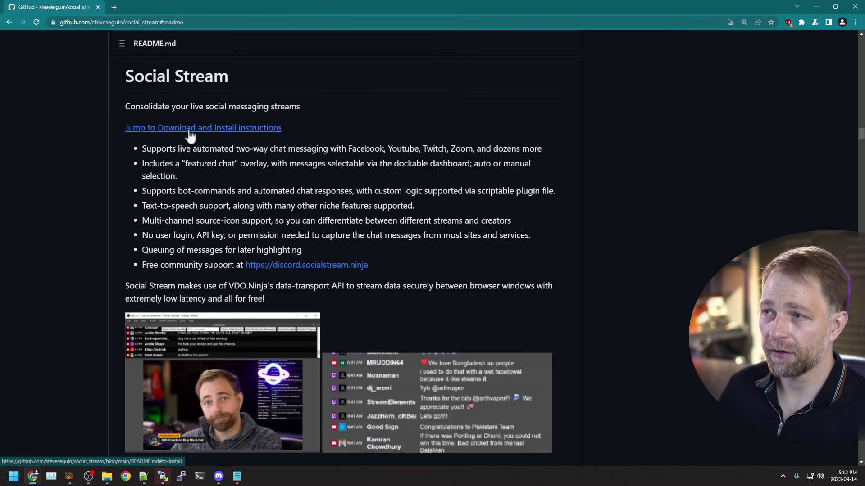
# Step: Download the newest social_stream-main.zip (15.8 MB) from the install instructions and reveal it in Downloads
pyautogui.click(190, 130)
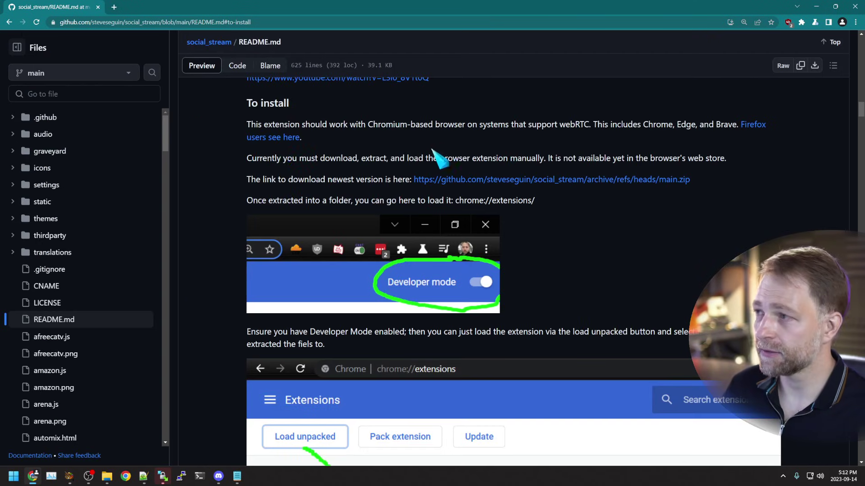
pyautogui.moveTo(250, 181); pyautogui.dragTo(715, 176)
pyautogui.click(653, 192)
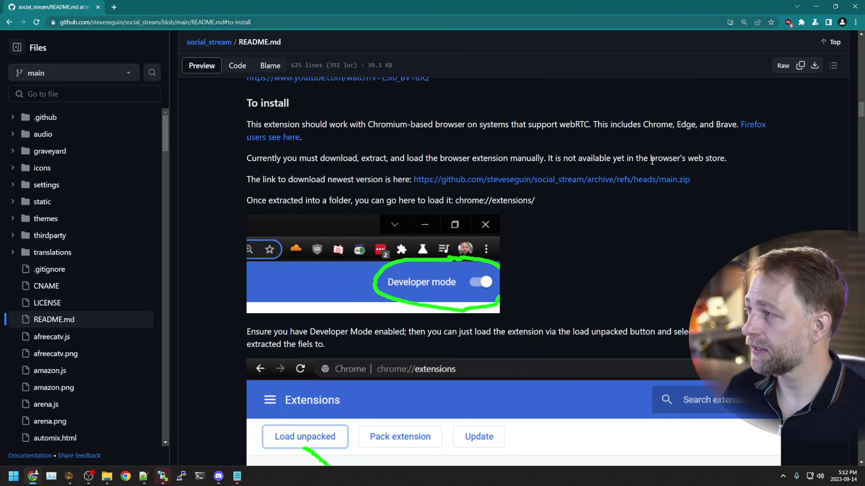
pyautogui.click(623, 183)
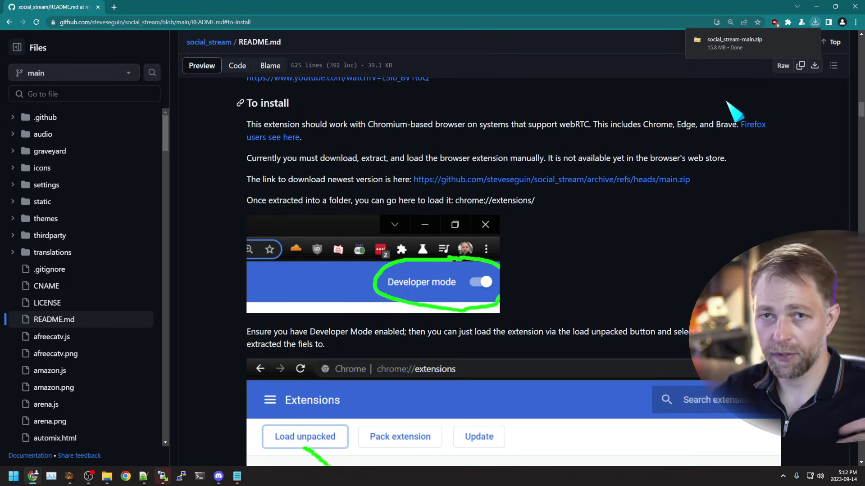
pyautogui.moveTo(798, 50)
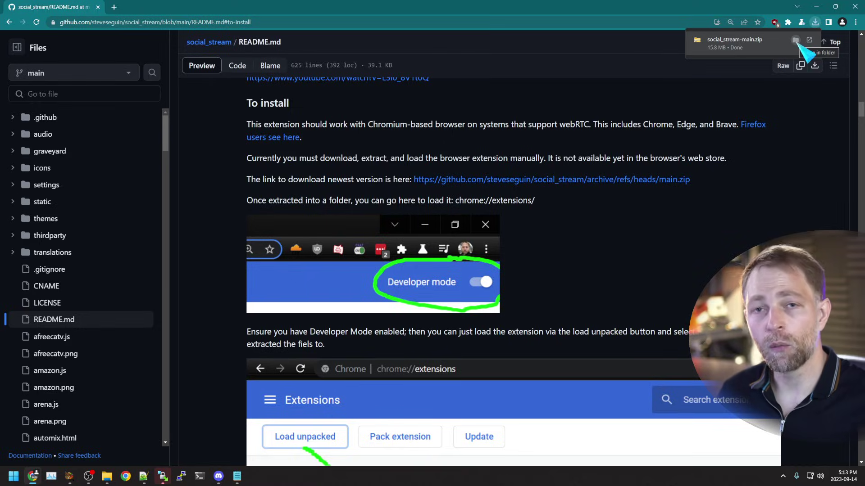
pyautogui.click(796, 42)
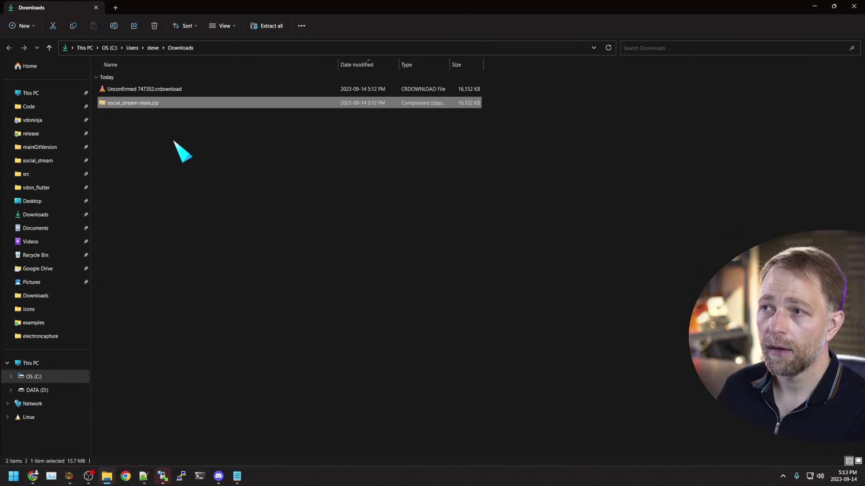
# Step: Extract all 267 items of social_stream-main.zip into a social_stream-main folder in Downloads
pyautogui.click(163, 142)
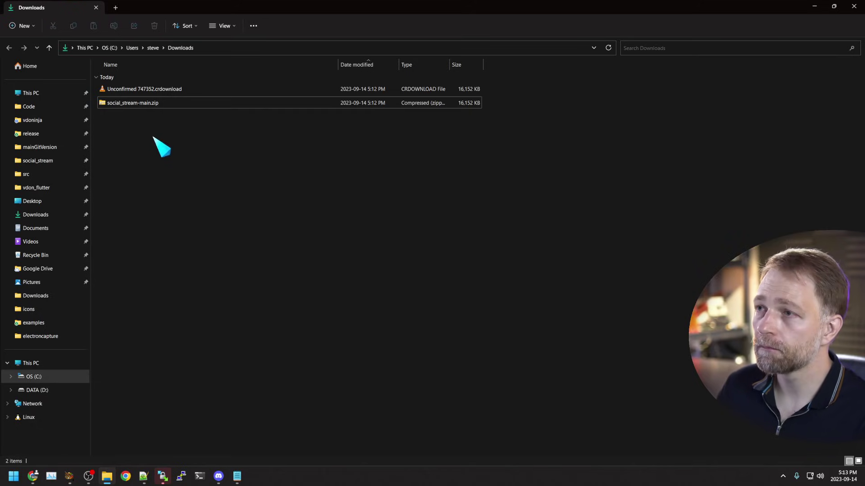
pyautogui.click(151, 107)
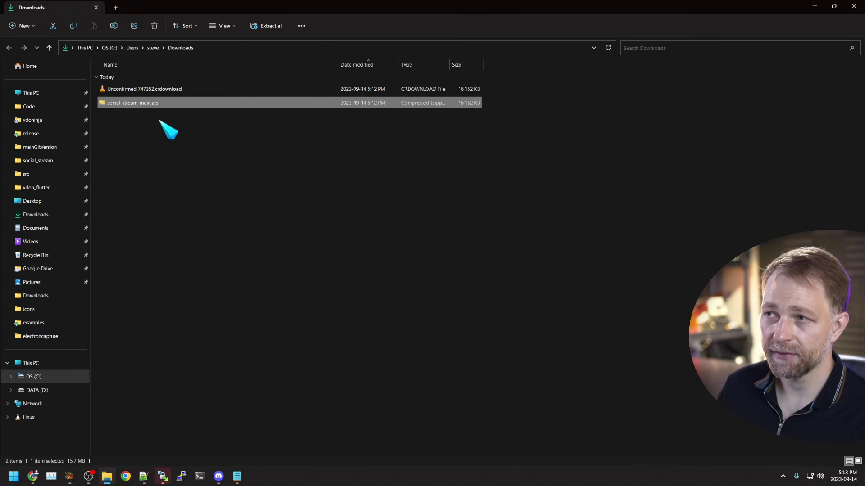
pyautogui.rightClick(149, 105)
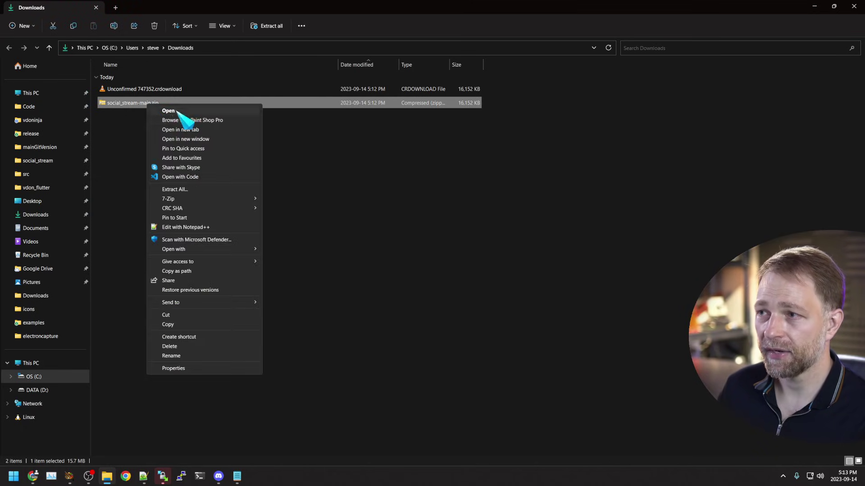
pyautogui.click(199, 191)
pyautogui.click(498, 323)
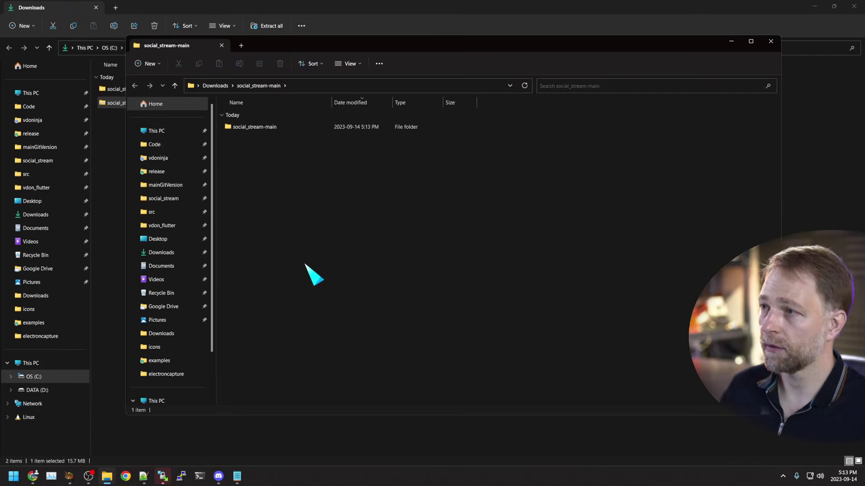
pyautogui.click(771, 40)
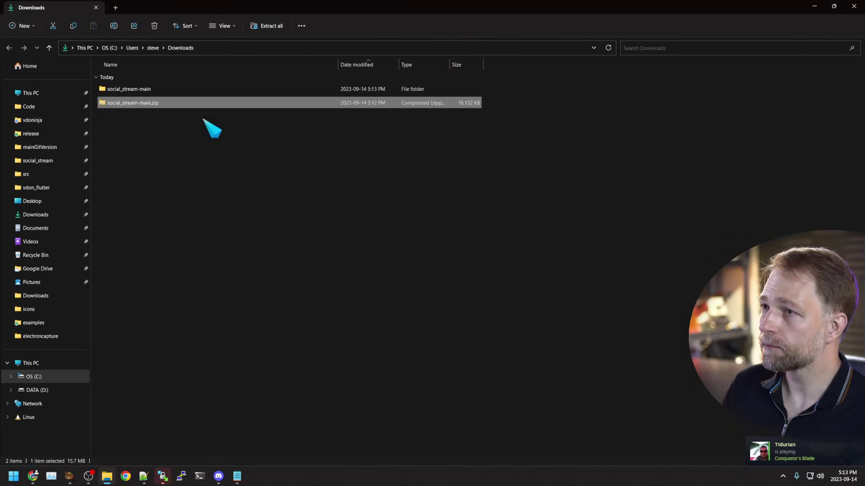
pyautogui.click(144, 89)
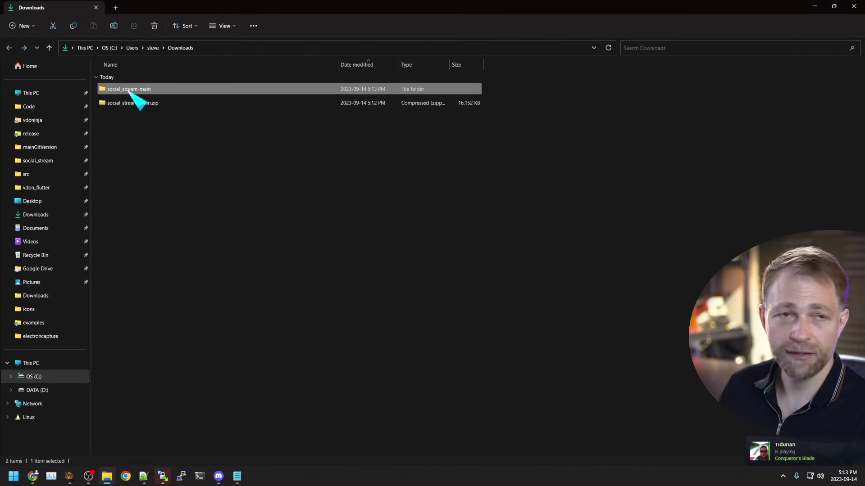
pyautogui.click(147, 104)
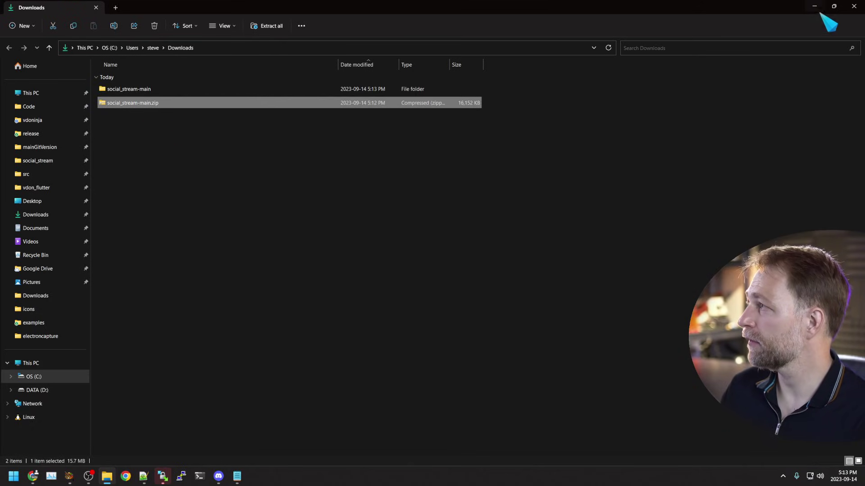
# Step: Open Chrome's Manage Extensions page and leave Developer mode switched on
pyautogui.click(814, 6)
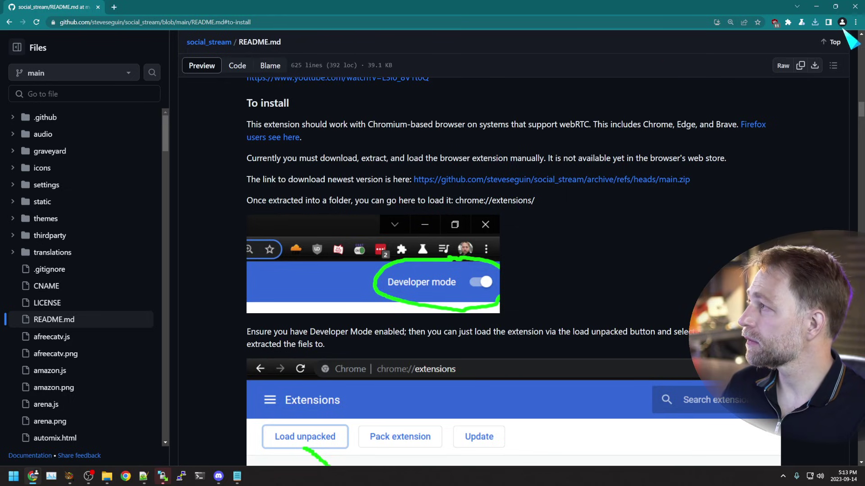
pyautogui.click(855, 22)
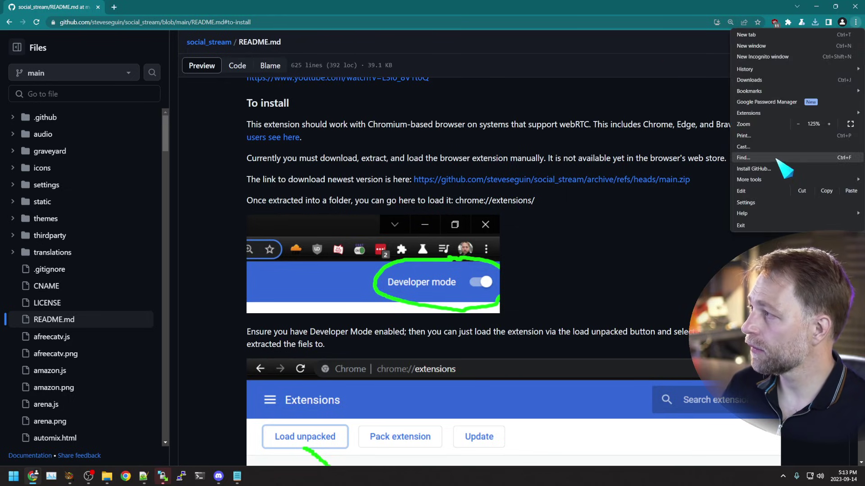
pyautogui.moveTo(770, 115)
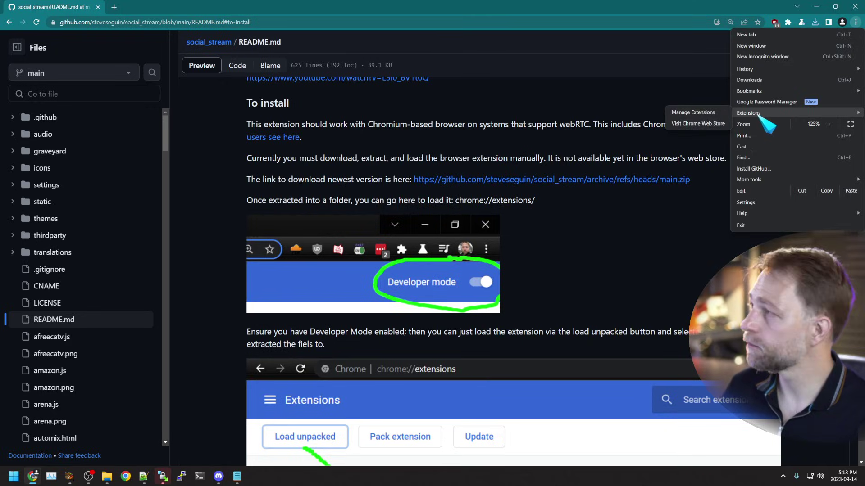
pyautogui.click(689, 115)
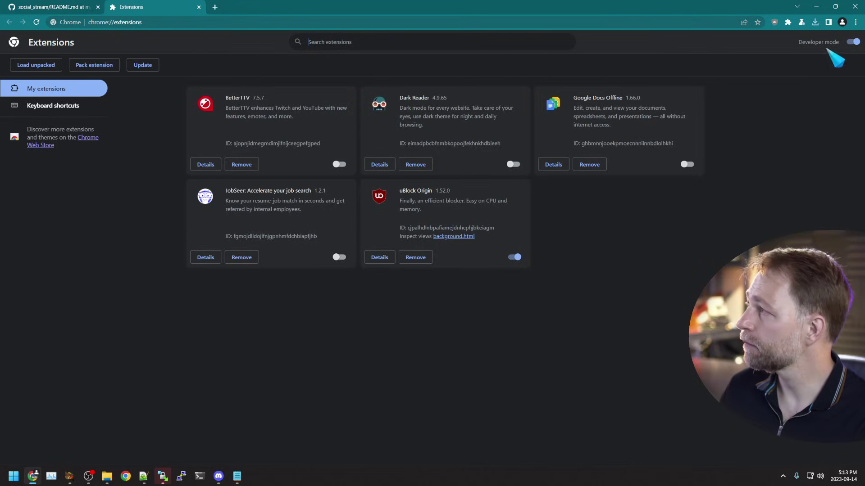
pyautogui.click(852, 41)
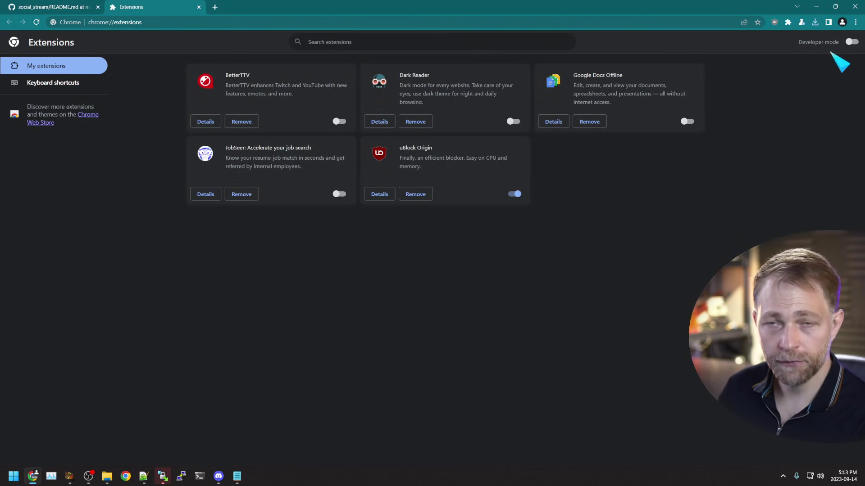
pyautogui.click(851, 42)
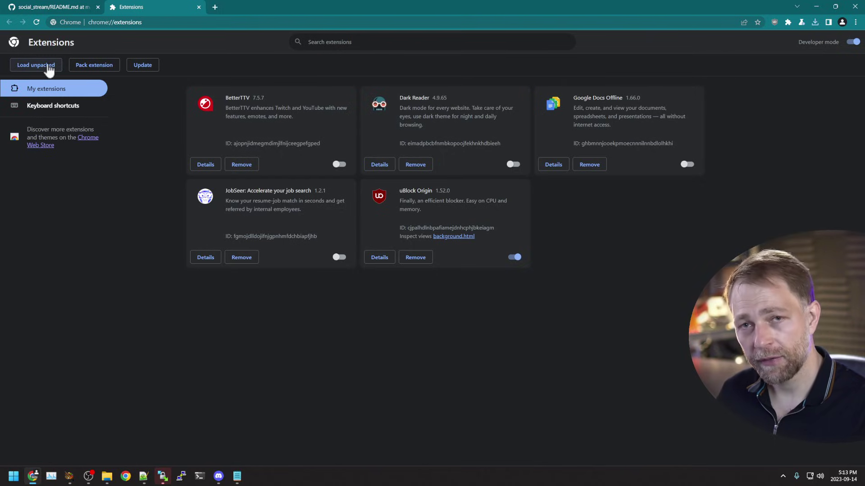
# Step: Load the nested social_stream-main folder as the unpacked Social Stream Ninja 1.61.5 extension
pyautogui.click(48, 66)
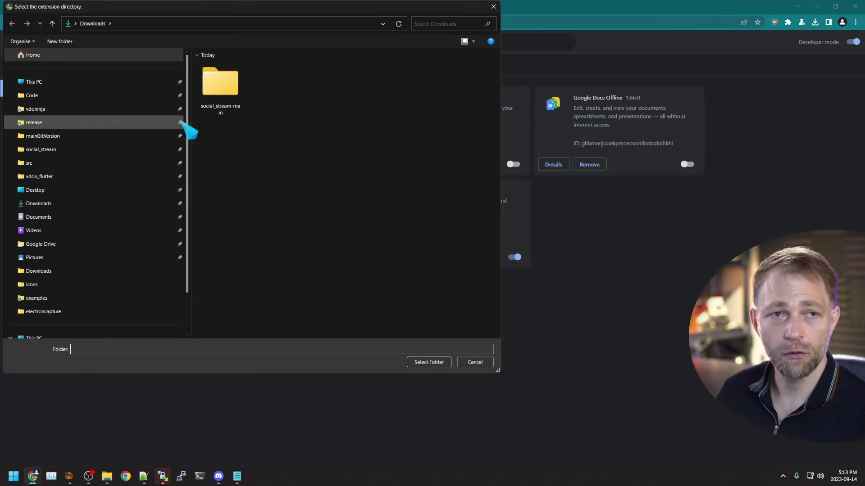
pyautogui.doubleClick(234, 105)
pyautogui.doubleClick(223, 81)
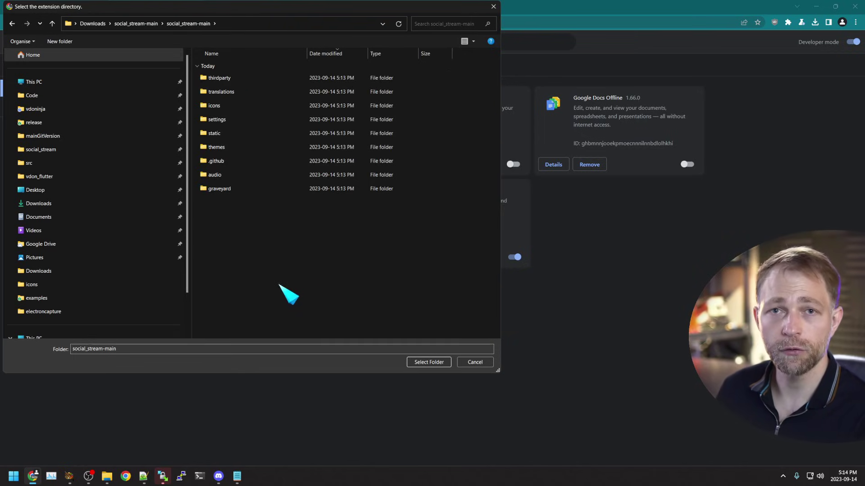
pyautogui.click(426, 363)
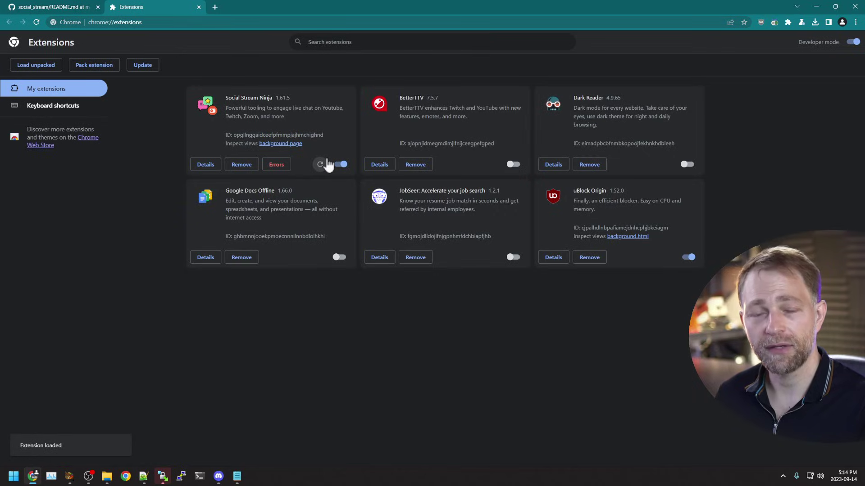
# Step: Clear all of the extension's error messages and return to the extensions list
pyautogui.click(276, 165)
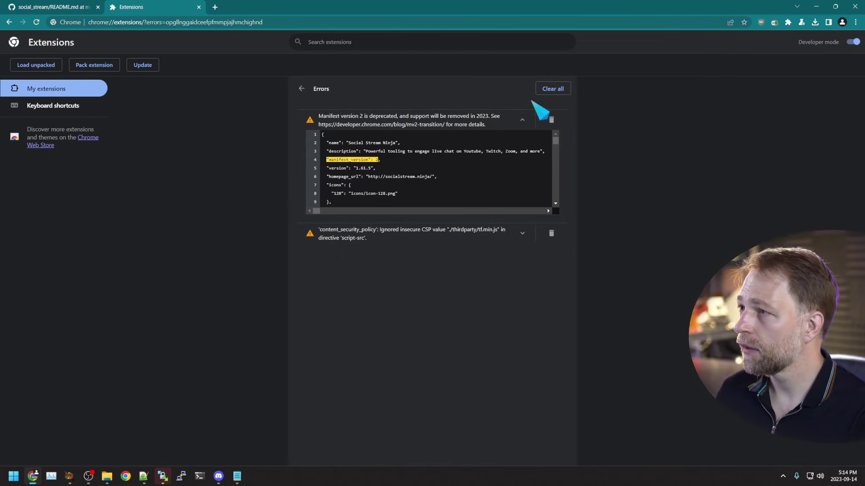
pyautogui.click(553, 89)
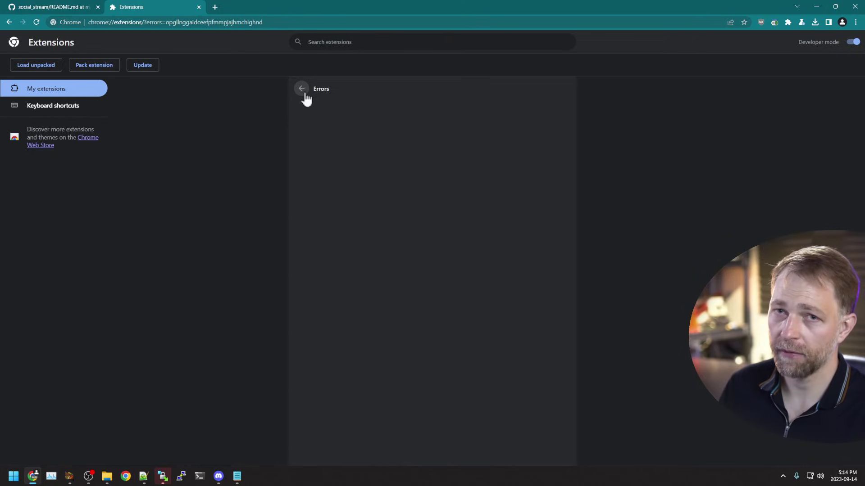
pyautogui.click(301, 89)
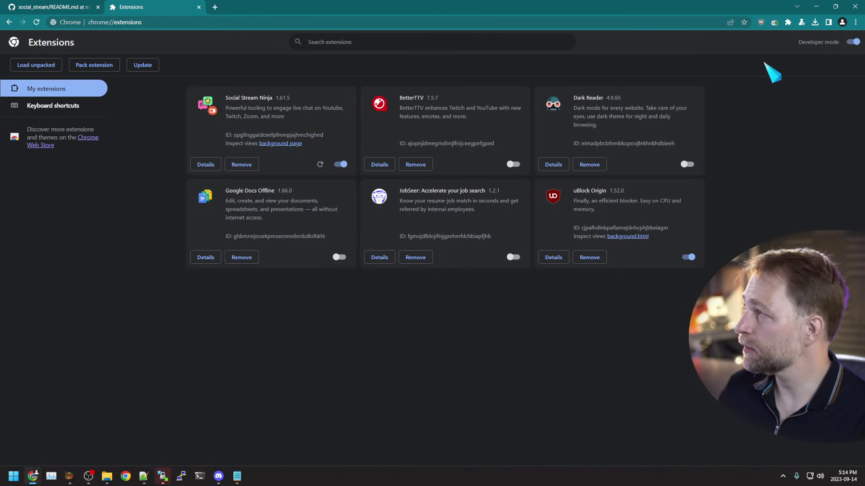
# Step: Toggle Social Stream Ninja's 'Extension active' switch off and on, ending with it active
pyautogui.click(788, 22)
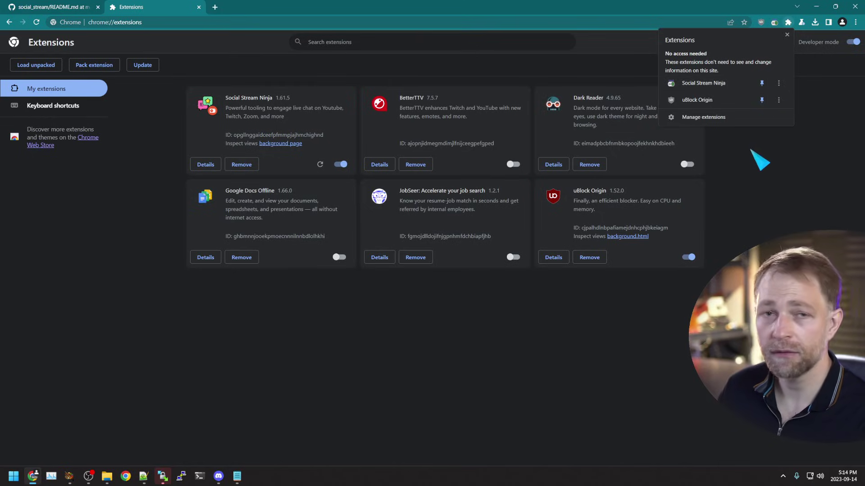
pyautogui.click(758, 164)
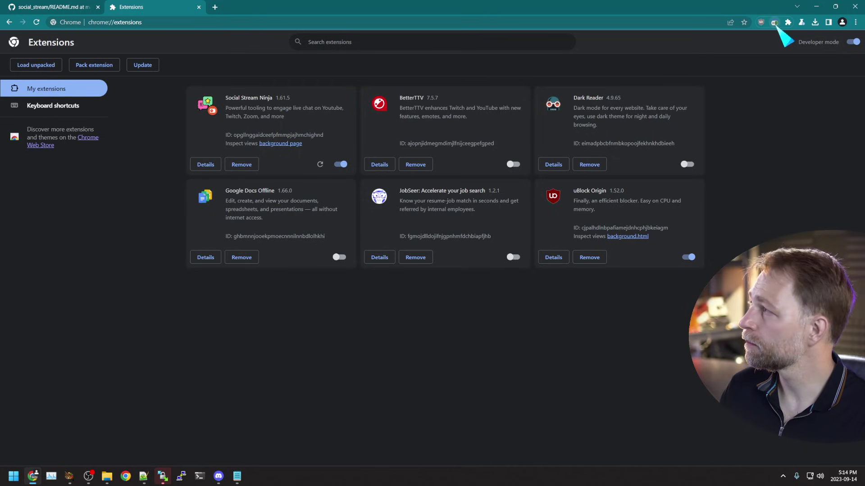
pyautogui.click(775, 23)
pyautogui.click(726, 35)
pyautogui.click(726, 35)
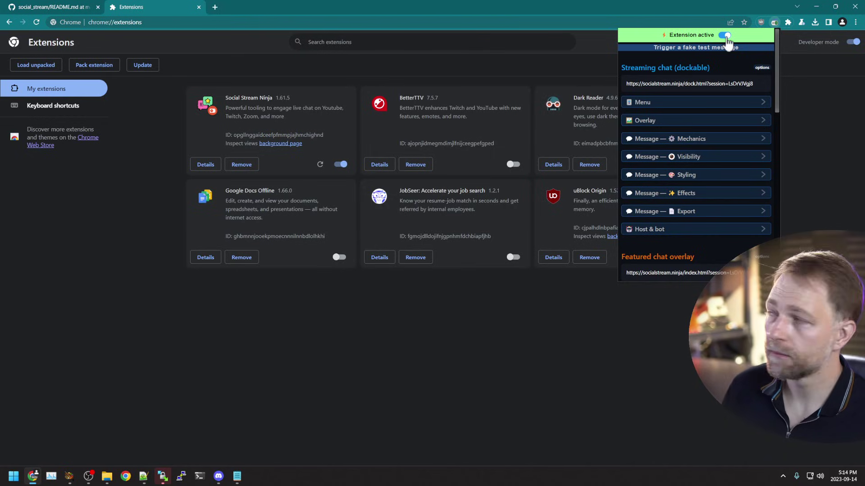
pyautogui.click(726, 36)
pyautogui.click(725, 36)
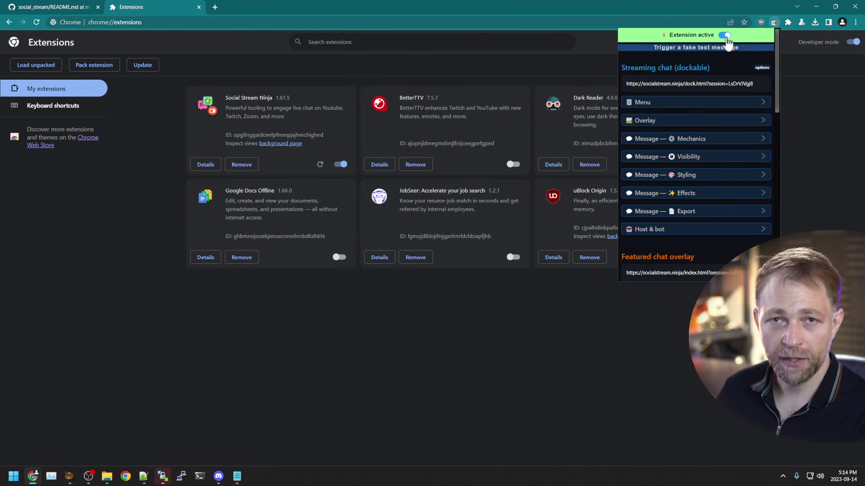
pyautogui.click(726, 35)
pyautogui.click(726, 35)
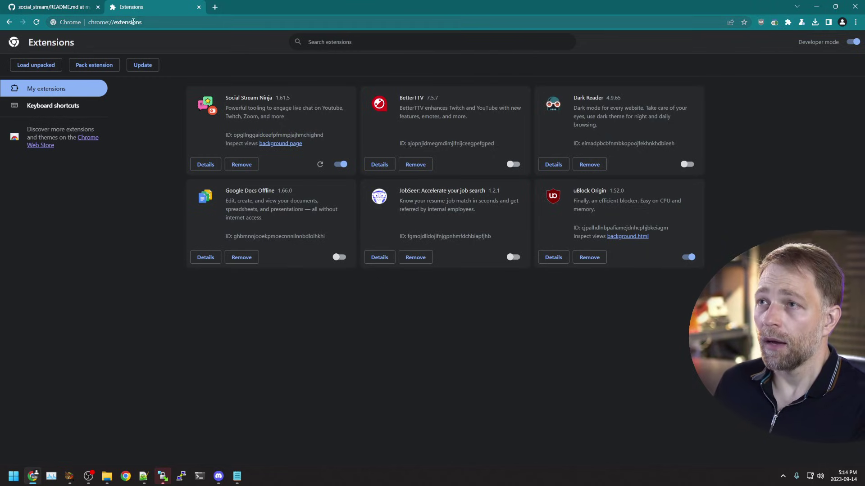
# Step: Go to twitch.tv/vdoninja and open the channel's chat panel
pyautogui.click(155, 22)
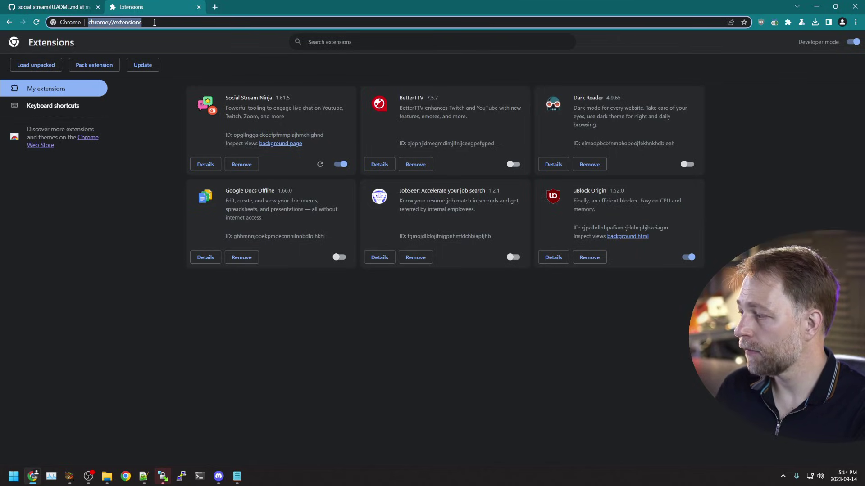
pyautogui.write('twitch.tv/cpykagaming')
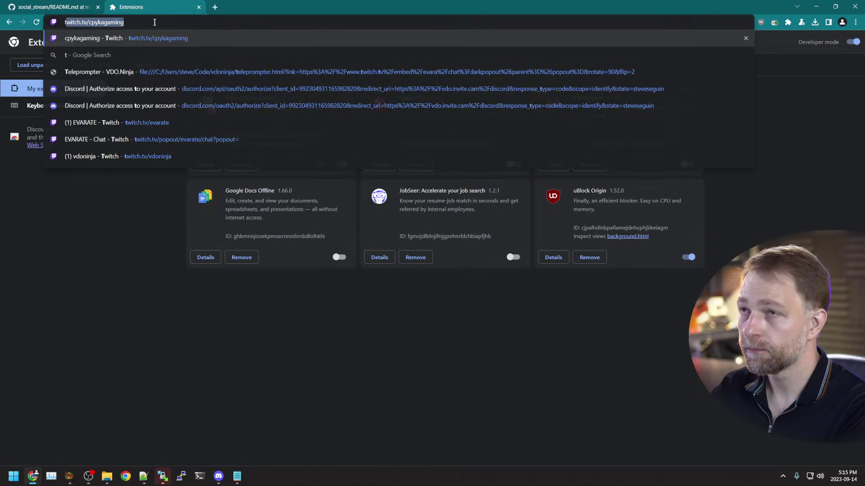
pyautogui.press('BackSpace')
pyautogui.press('BackSpace')
pyautogui.press('BackSpace')
pyautogui.press('BackSpace')
pyautogui.press('BackSpace')
pyautogui.press('BackSpace')
pyautogui.press('BackSpace')
pyautogui.press('BackSpace')
pyautogui.press('BackSpace')
pyautogui.press('BackSpace')
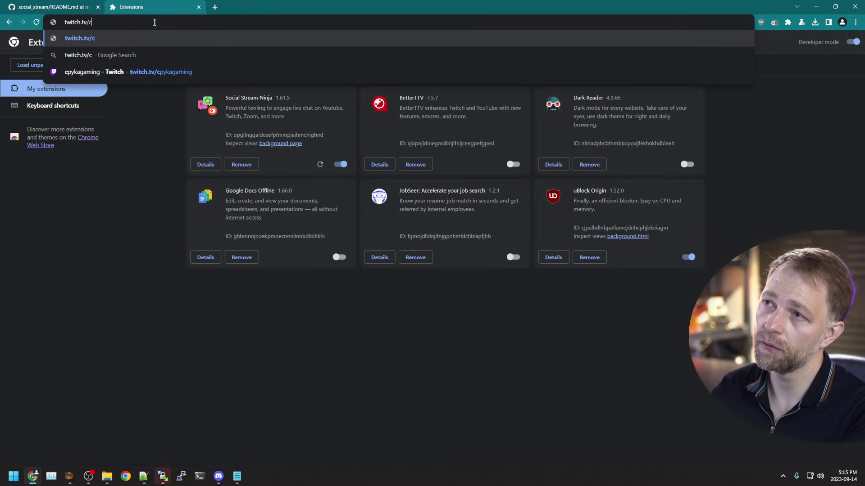
pyautogui.write('vdoninja')
pyautogui.press('Return')
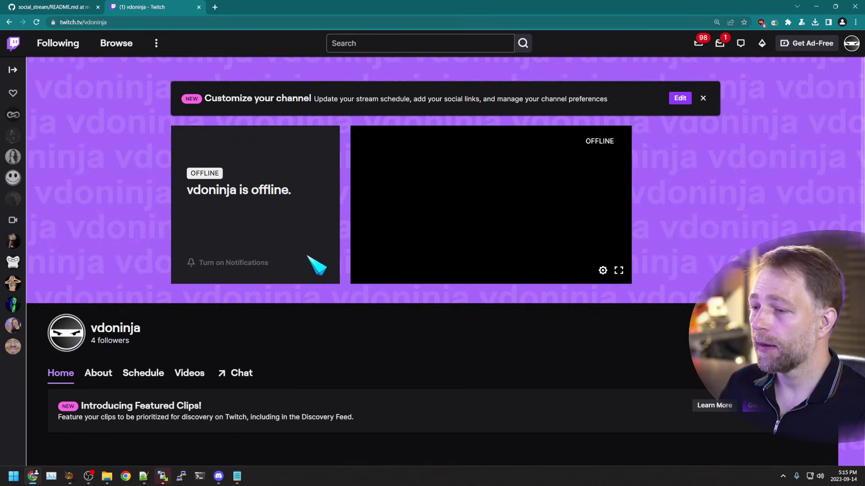
pyautogui.click(240, 375)
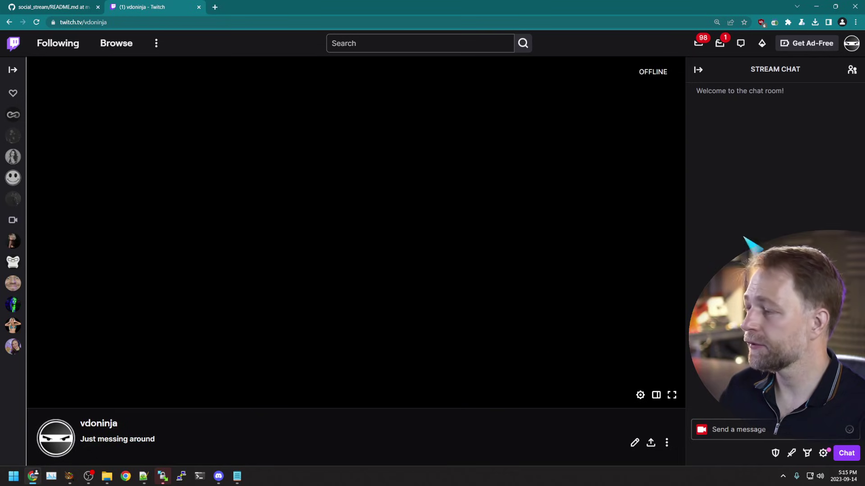
# Step: Scroll the GitHub README to Supported sites and highlight Twitch's 'pop out chat to trigger' note
pyautogui.click(59, 7)
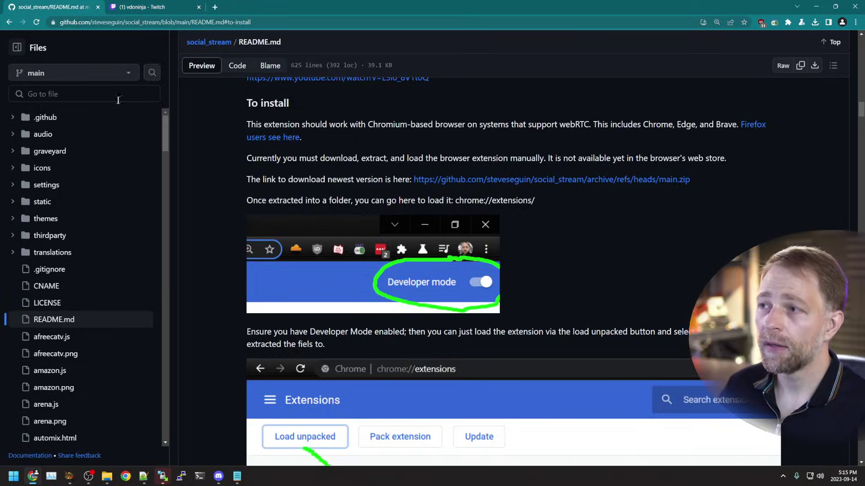
pyautogui.scroll(20, 229, 201)
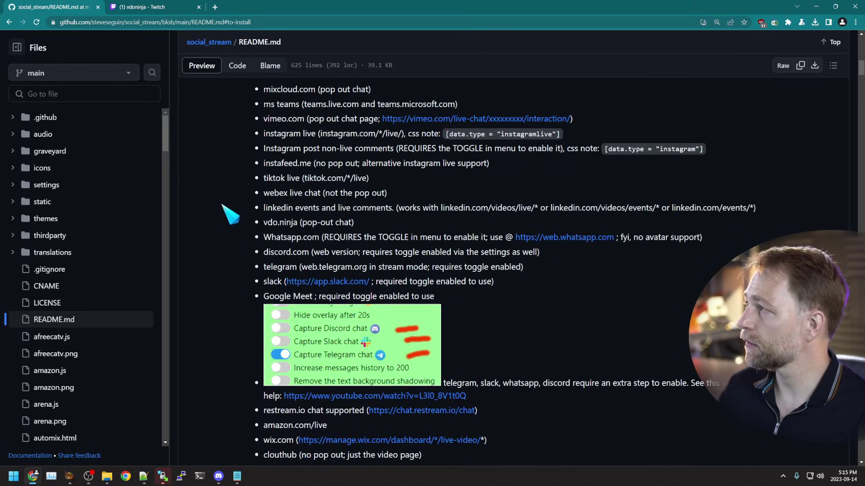
pyautogui.scroll(15, 223, 206)
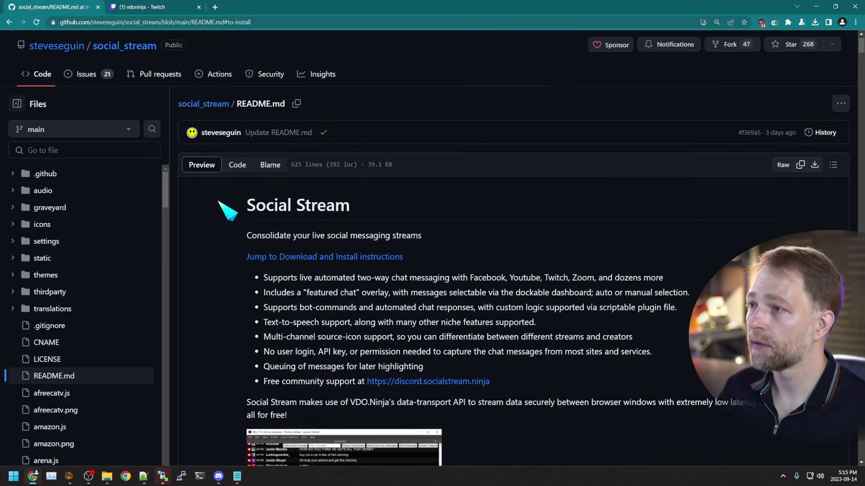
pyautogui.scroll(-5, 220, 208)
pyautogui.scroll(1, 219, 216)
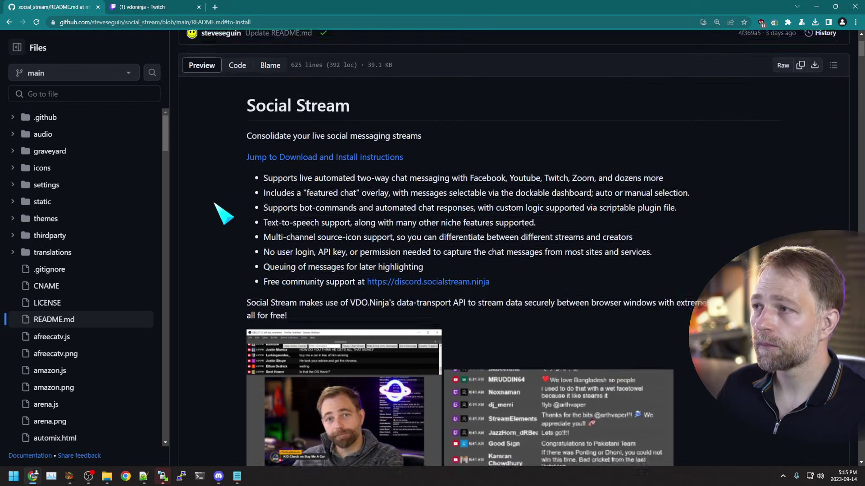
pyautogui.scroll(-7, 223, 221)
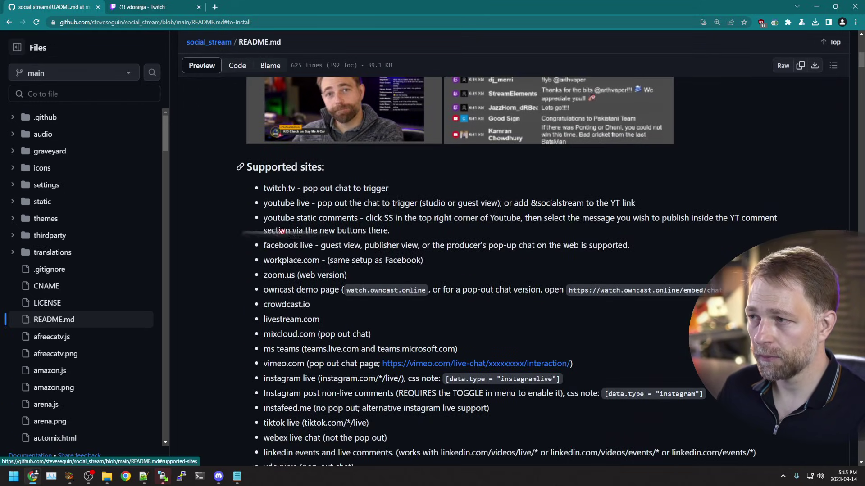
pyautogui.scroll(-1, 315, 203)
pyautogui.scroll(-2, 316, 203)
pyautogui.scroll(-8, 342, 205)
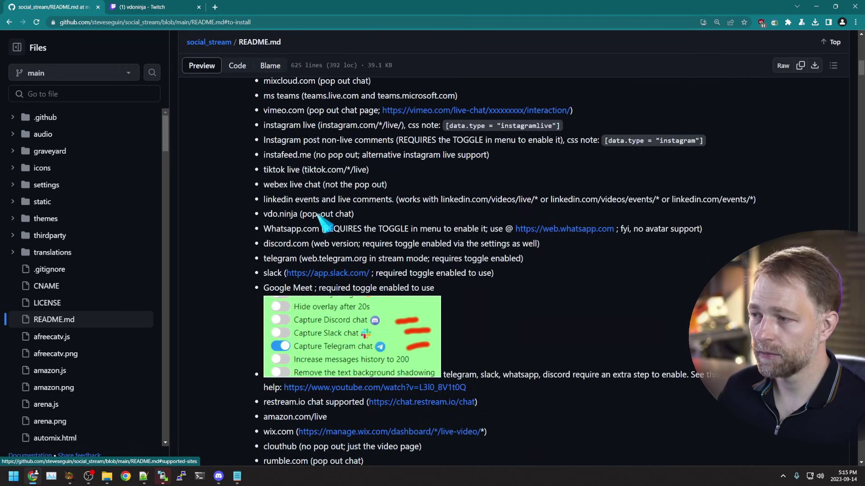
pyautogui.scroll(11, 315, 216)
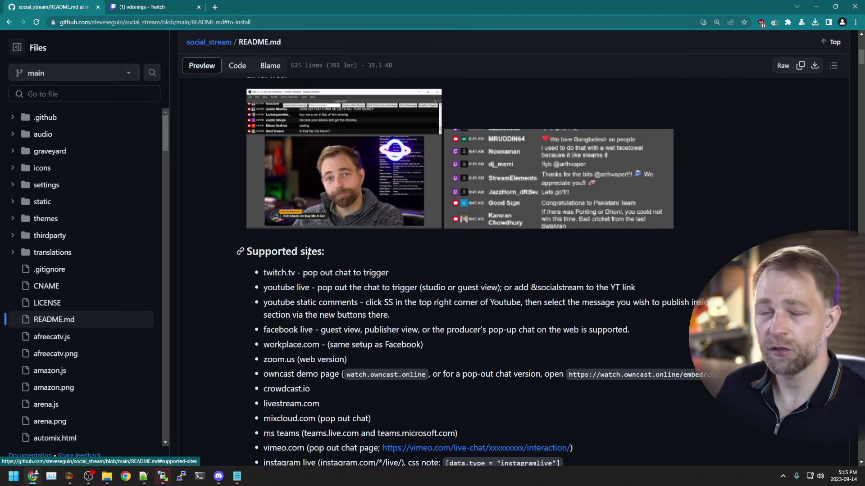
pyautogui.moveTo(304, 274); pyautogui.dragTo(401, 277)
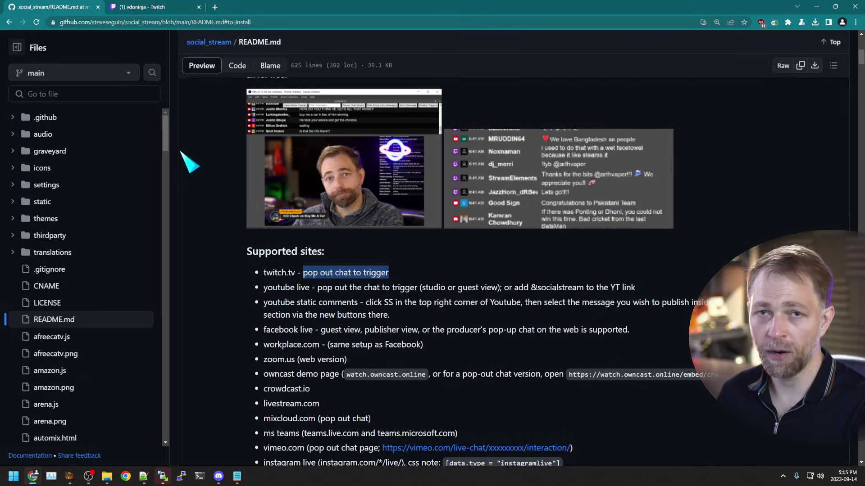
# Step: Pop the vdoninja chat out into its own window and move it toward the screen centre
pyautogui.click(145, 7)
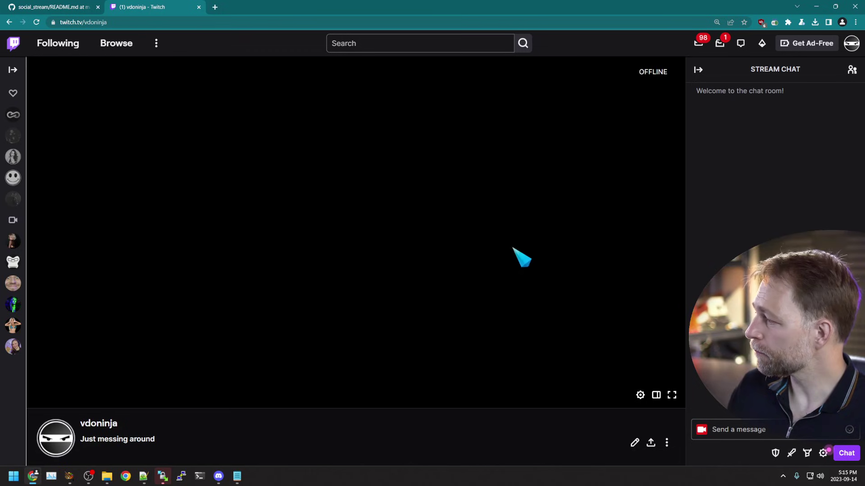
pyautogui.click(824, 454)
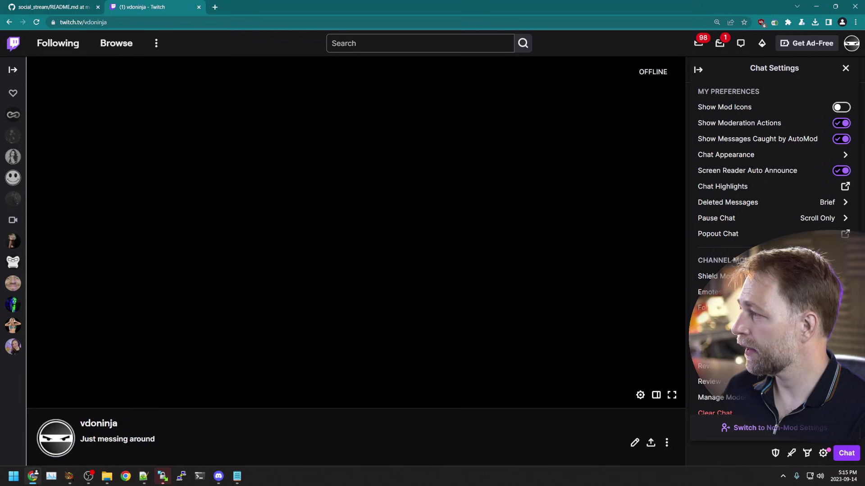
pyautogui.click(846, 234)
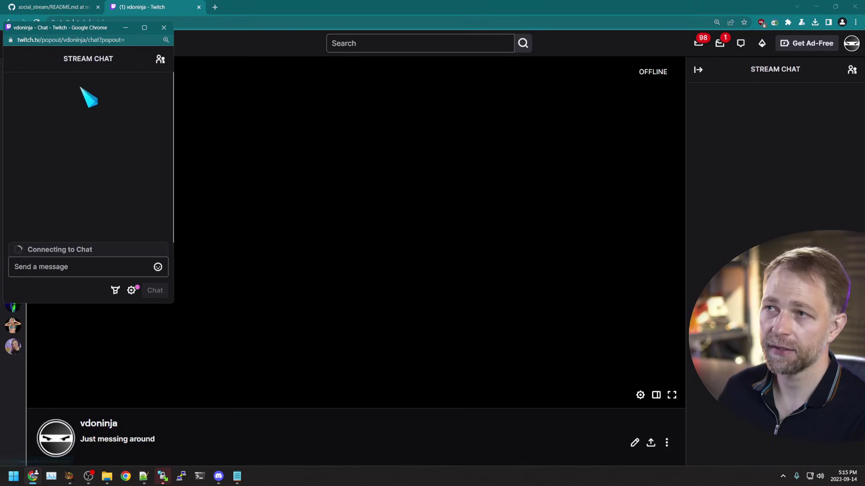
pyautogui.moveTo(83, 29); pyautogui.dragTo(282, 88)
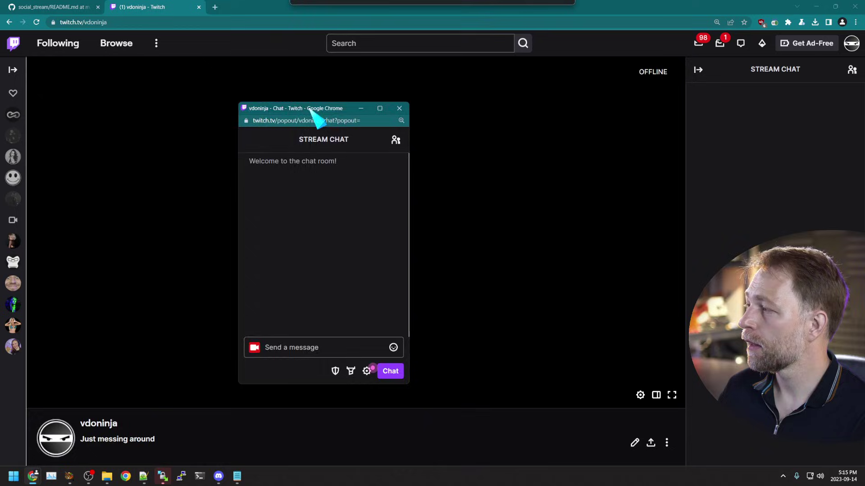
pyautogui.moveTo(311, 111); pyautogui.dragTo(351, 104)
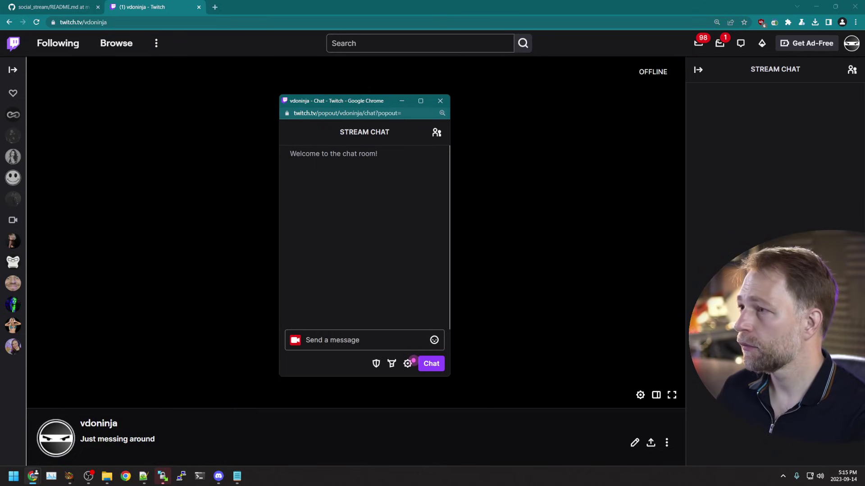
pyautogui.moveTo(380, 106); pyautogui.dragTo(266, 109)
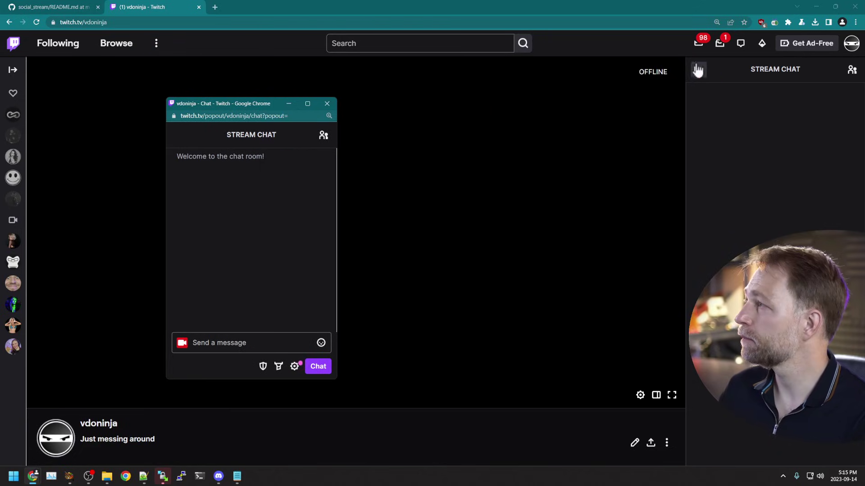
# Step: Post the test message 'hasdf' in the popout chat
pyautogui.click(254, 340)
pyautogui.write('hasdf')
pyautogui.press('Return')
pyautogui.write('a')
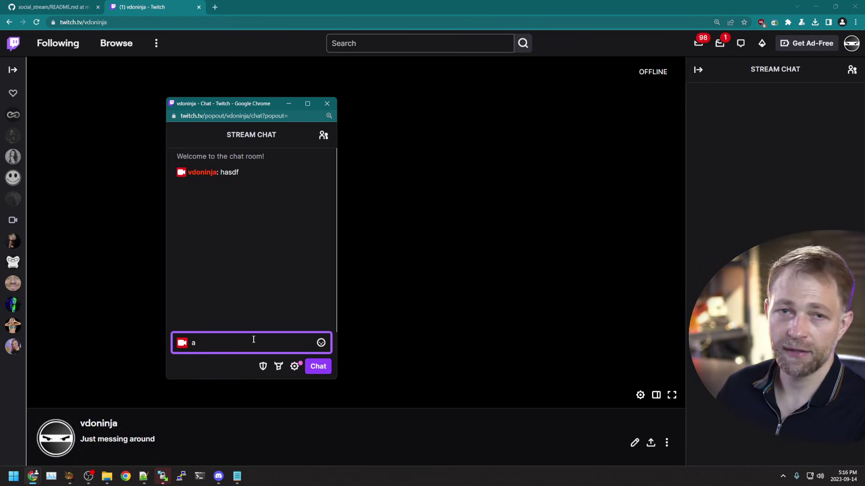
# Step: Open the Social Stream Ninja dockable chat dashboard and bring the Twitch popout chat forward
pyautogui.click(776, 22)
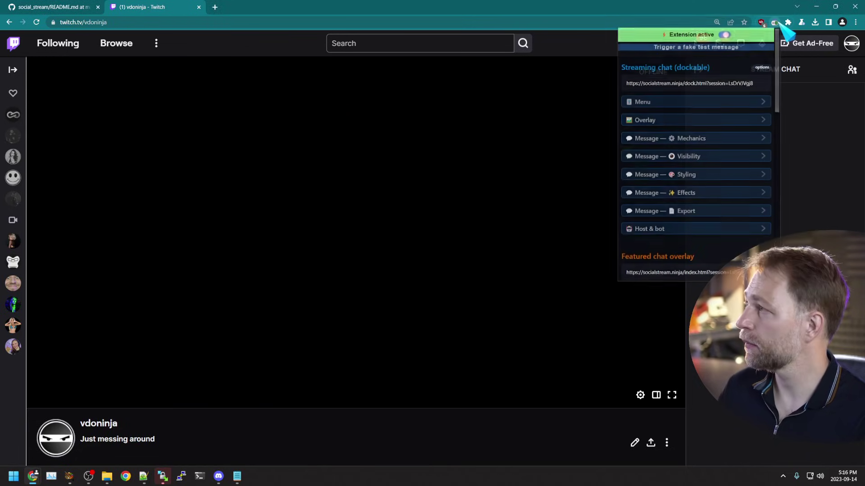
pyautogui.click(679, 84)
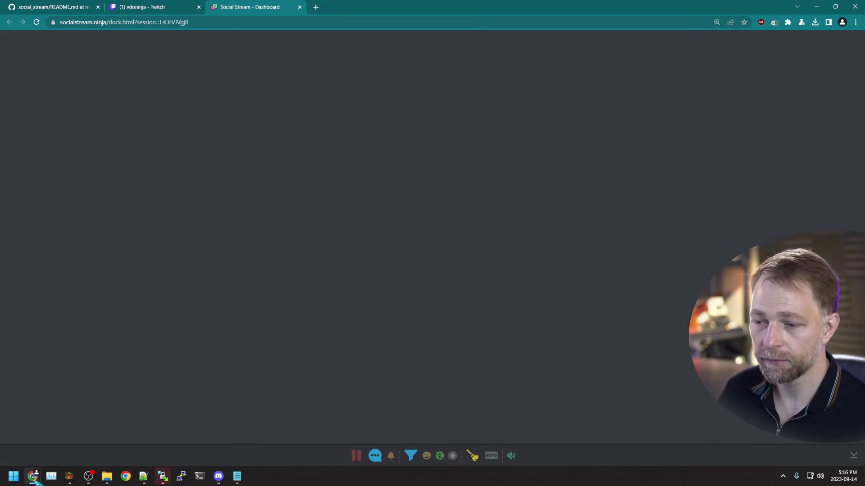
pyautogui.moveTo(33, 478)
pyautogui.click(116, 450)
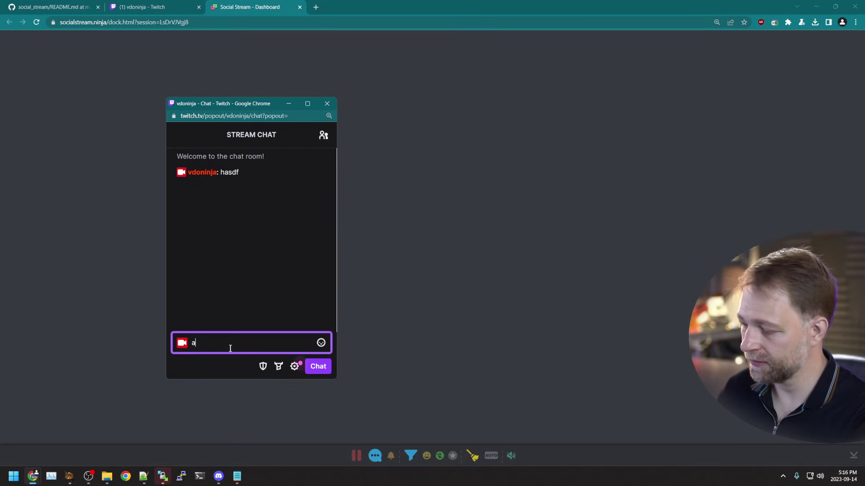
# Step: Send 'hello', 'this is a test' and a grey-face emote in the Twitch chat
pyautogui.press('Return')
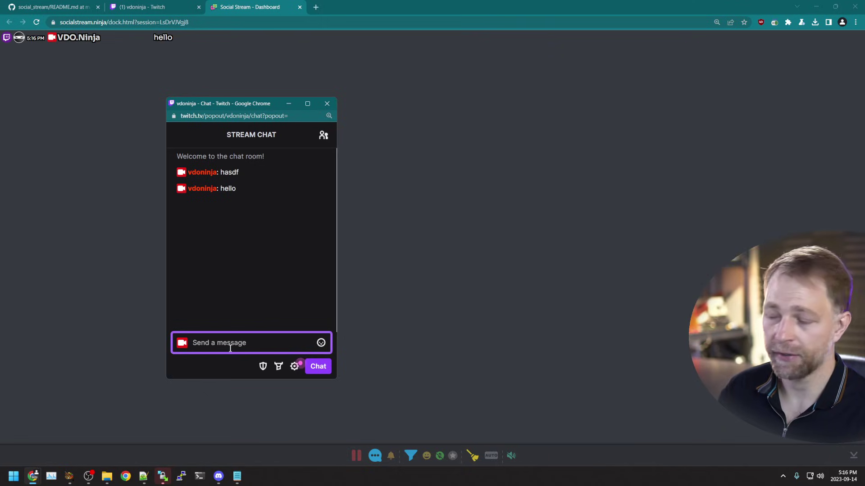
pyautogui.write('this is a test')
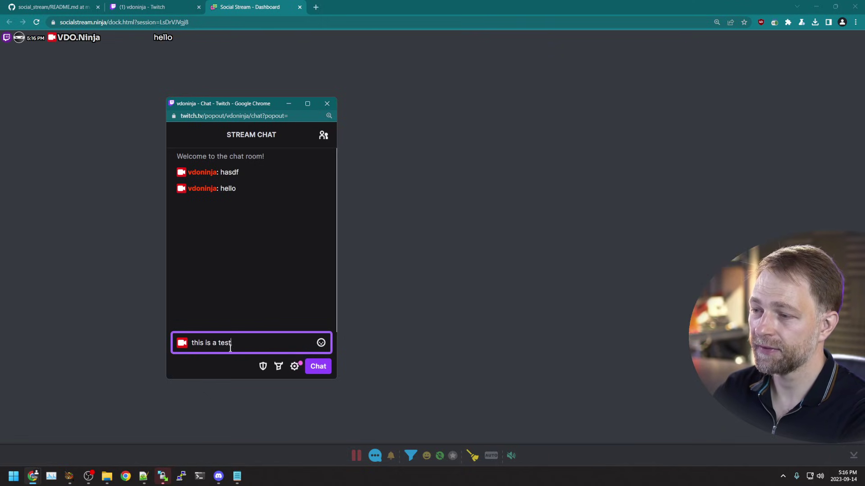
pyautogui.press('Return')
pyautogui.click(320, 343)
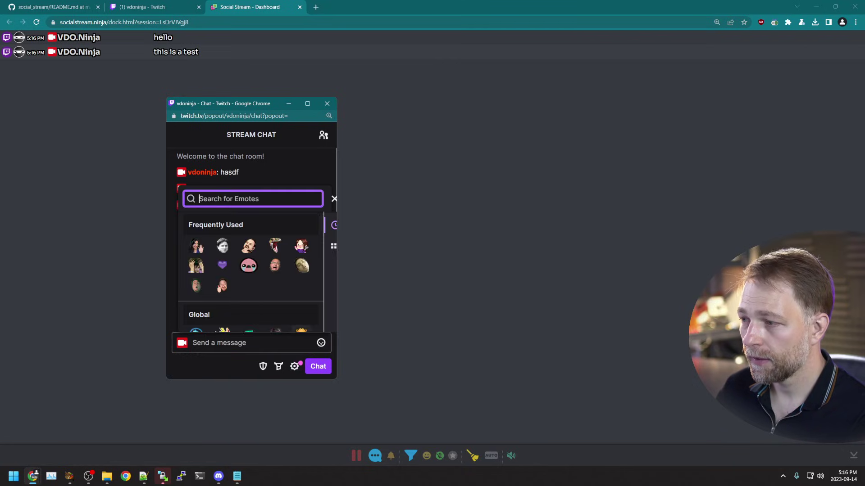
pyautogui.click(222, 250)
pyautogui.press('Return')
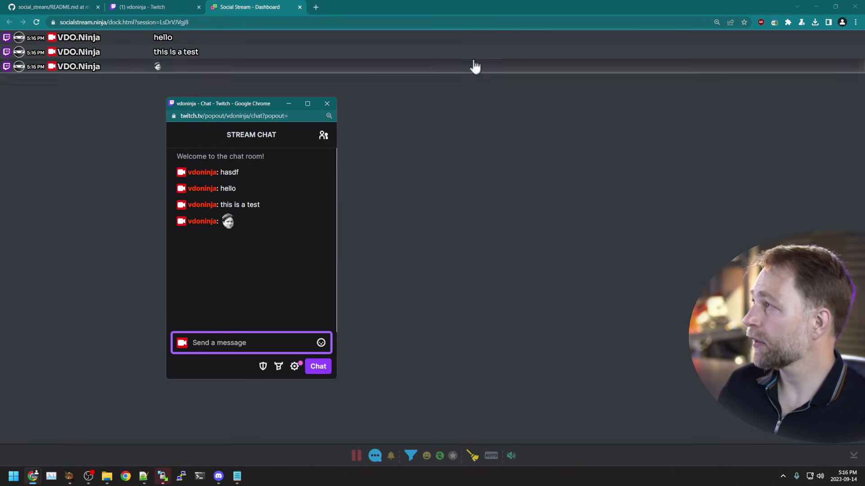
# Step: Feature a dock chat message and open the featured chat overlay in a new tab
pyautogui.click(399, 10)
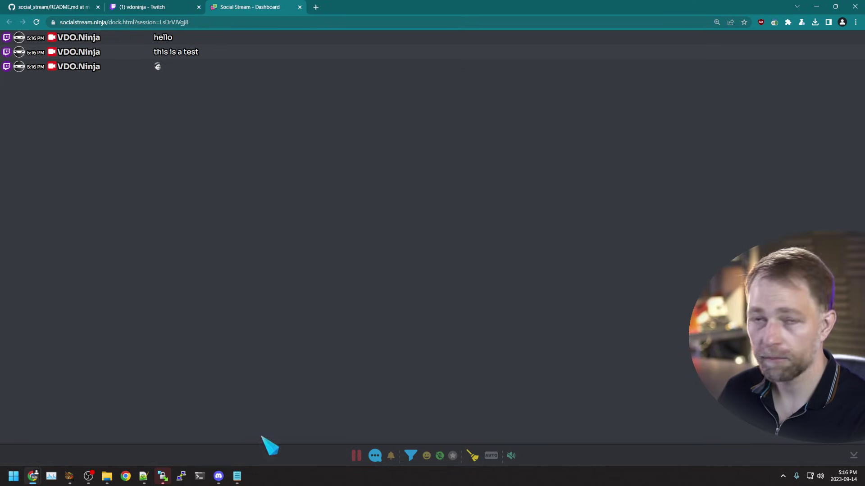
pyautogui.click(172, 67)
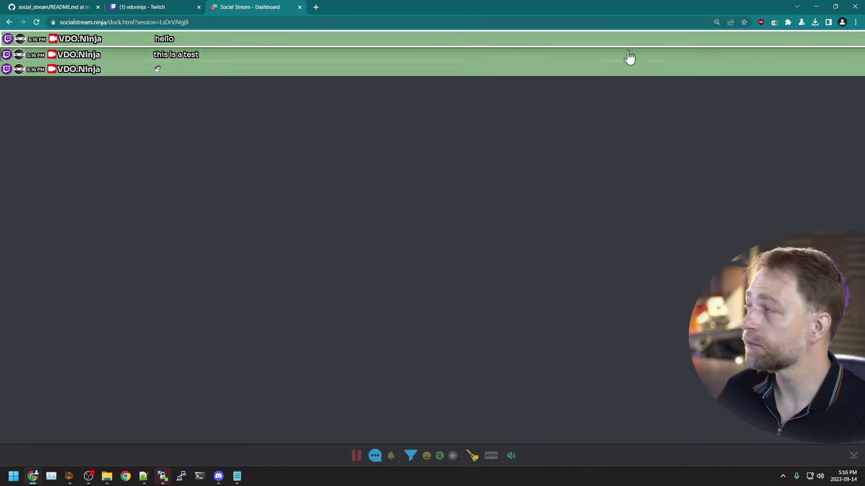
pyautogui.click(774, 22)
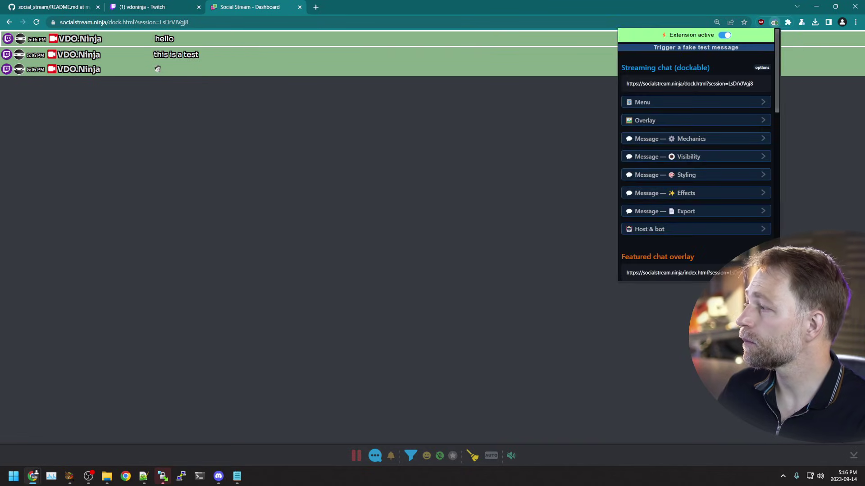
pyautogui.scroll(-1, 659, 233)
pyautogui.click(658, 229)
# Step: Switch between the dashboard and overlay tabs to confirm the featured message appears
pyautogui.click(255, 6)
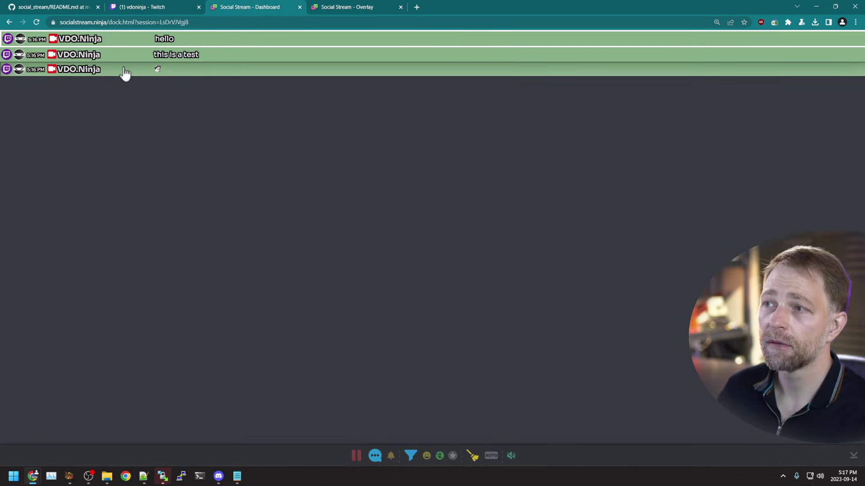
pyautogui.click(344, 7)
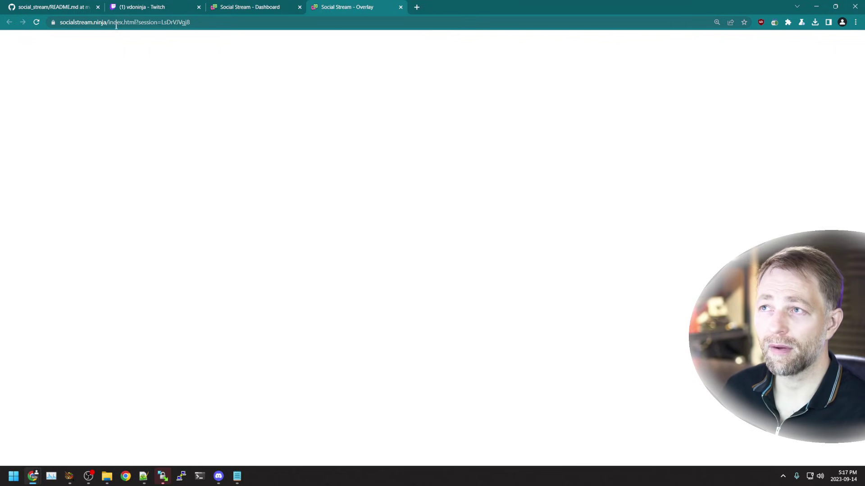
pyautogui.click(774, 22)
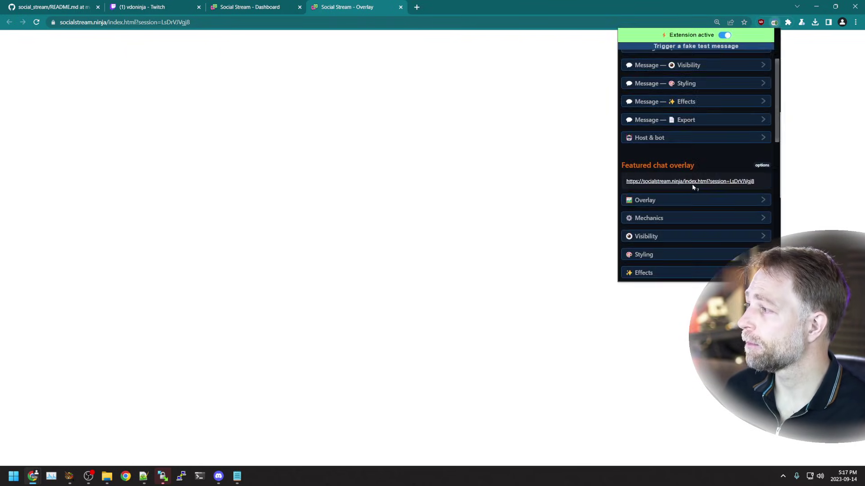
pyautogui.scroll(-1, 694, 187)
pyautogui.click(256, 6)
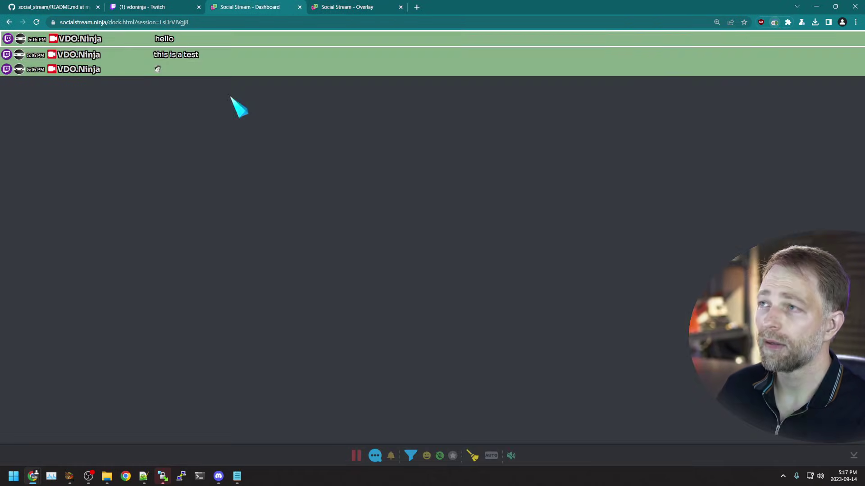
pyautogui.click(341, 10)
pyautogui.click(270, 10)
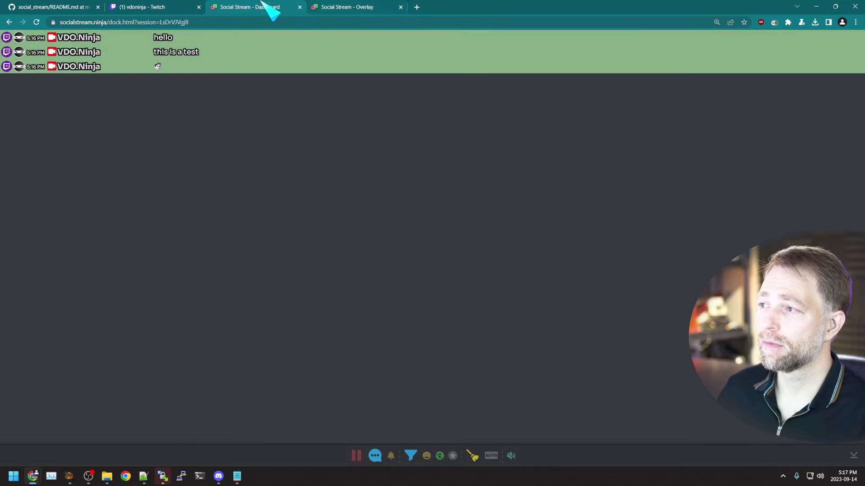
pyautogui.click(356, 6)
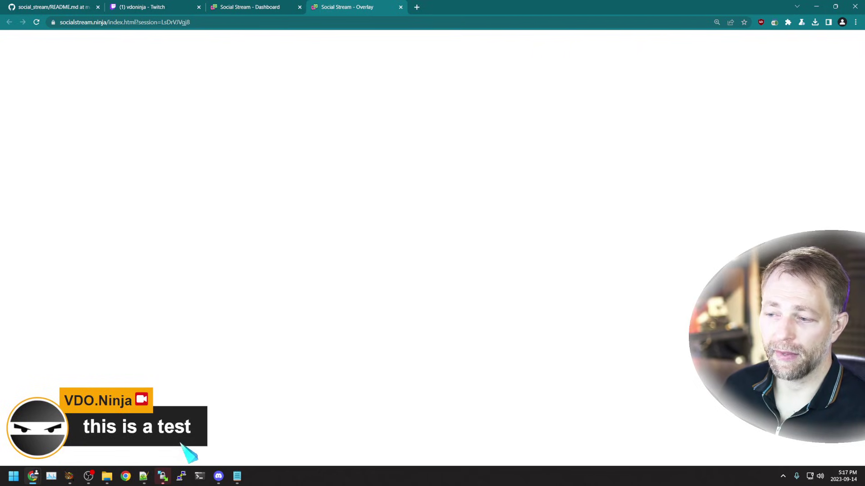
# Step: Feature the third Twitch chat message and check it shows on the overlay
pyautogui.click(269, 9)
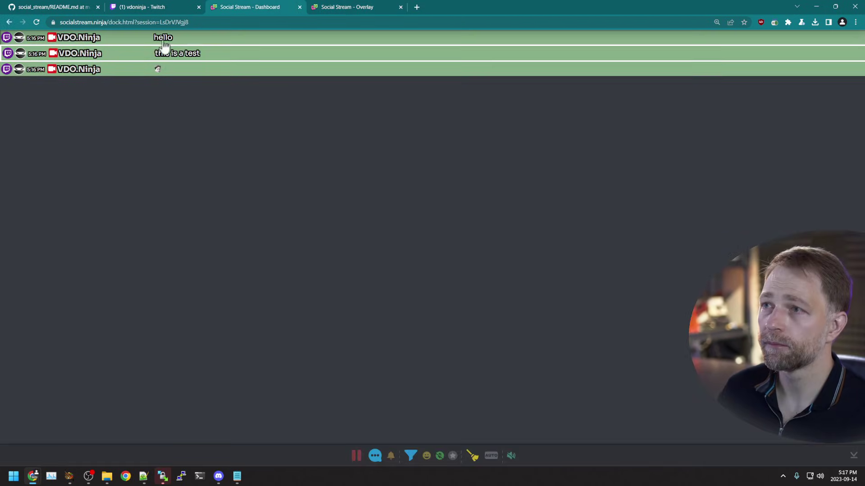
pyautogui.click(324, 5)
pyautogui.click(235, 7)
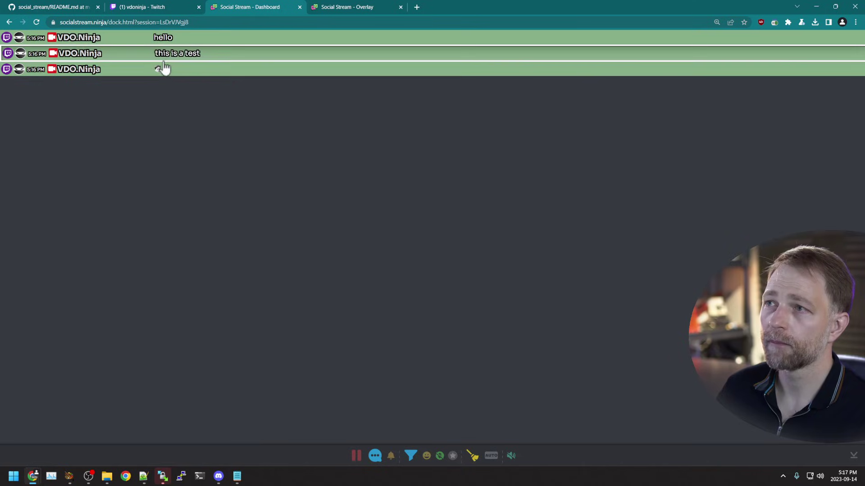
pyautogui.click(190, 67)
pyautogui.click(335, 7)
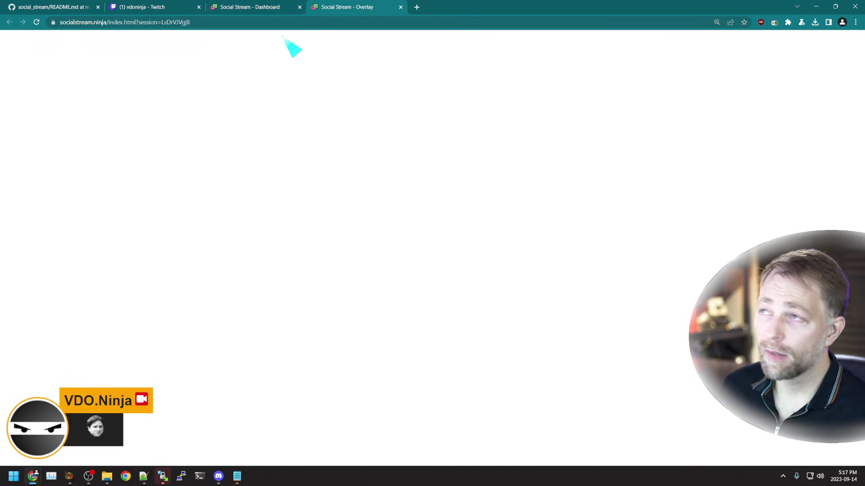
pyautogui.click(270, 7)
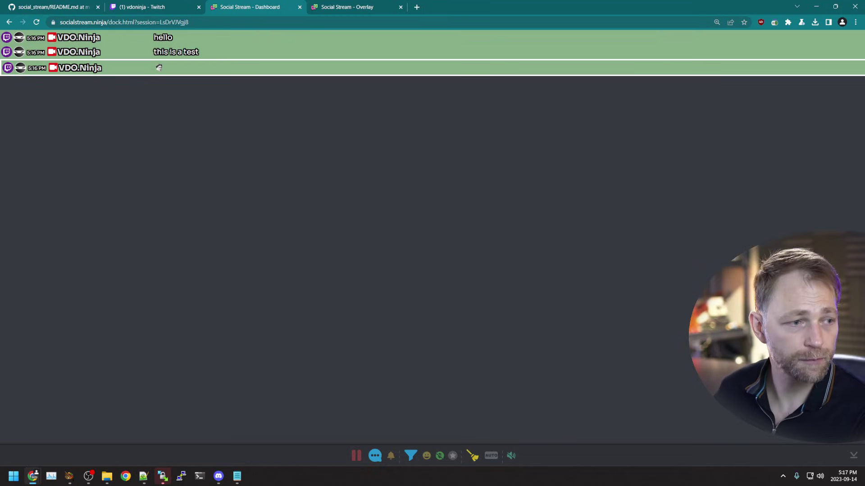
# Step: Add a new Browser source to the OBS scene
pyautogui.hotkey('alt', 'Tab')
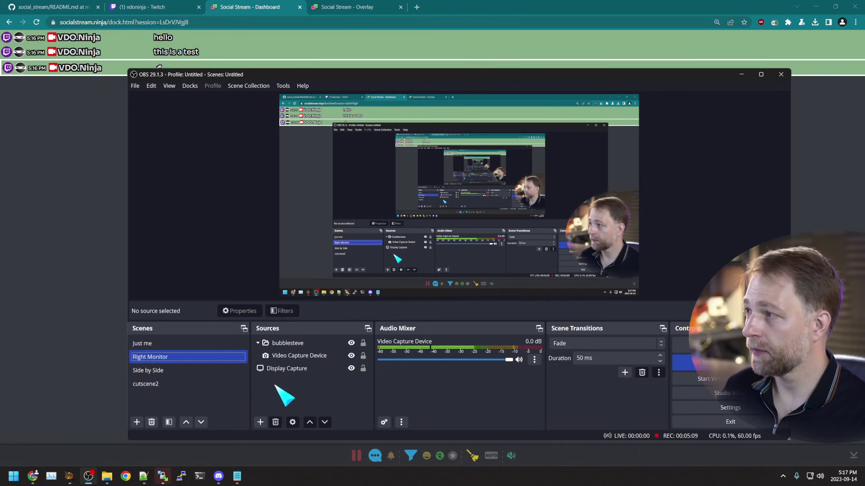
pyautogui.click(260, 422)
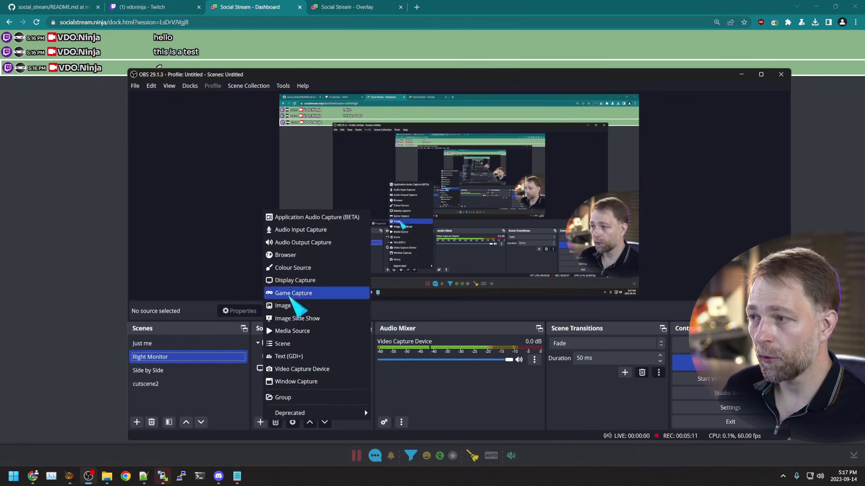
pyautogui.click(284, 255)
pyautogui.click(502, 310)
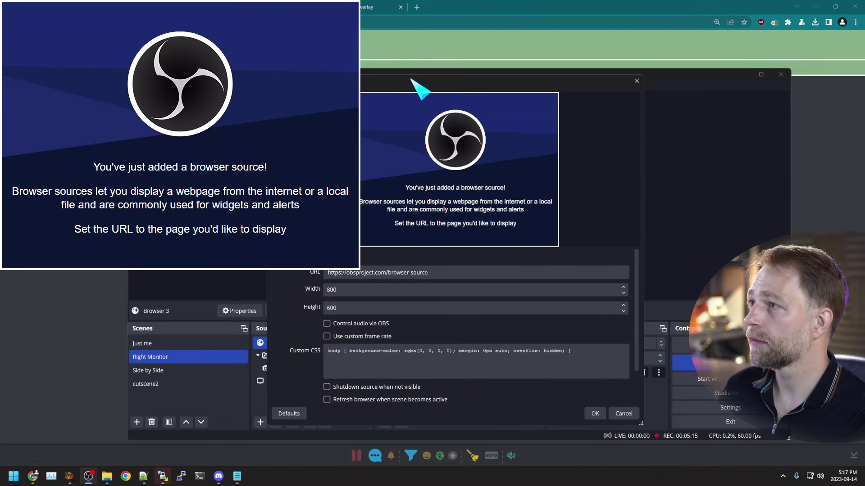
# Step: Paste the Social Stream dock address as the browser source URL
pyautogui.hotkey('alt', 'Tab')
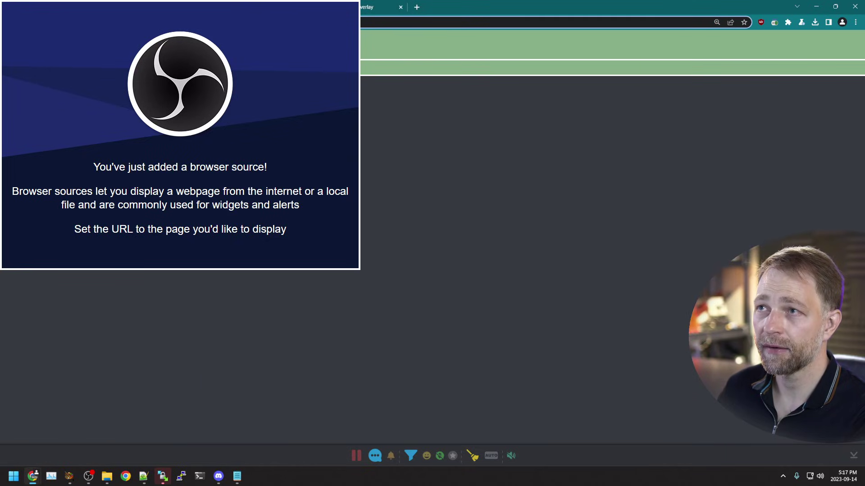
pyautogui.hotkey('alt', 'Tab')
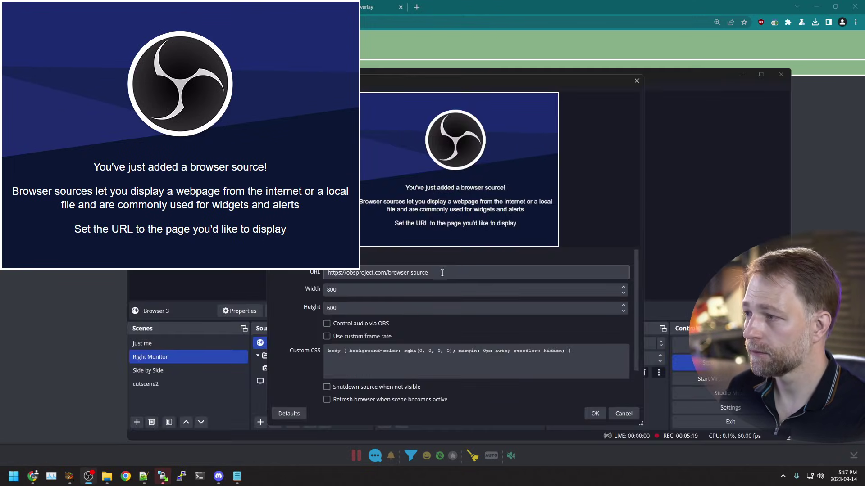
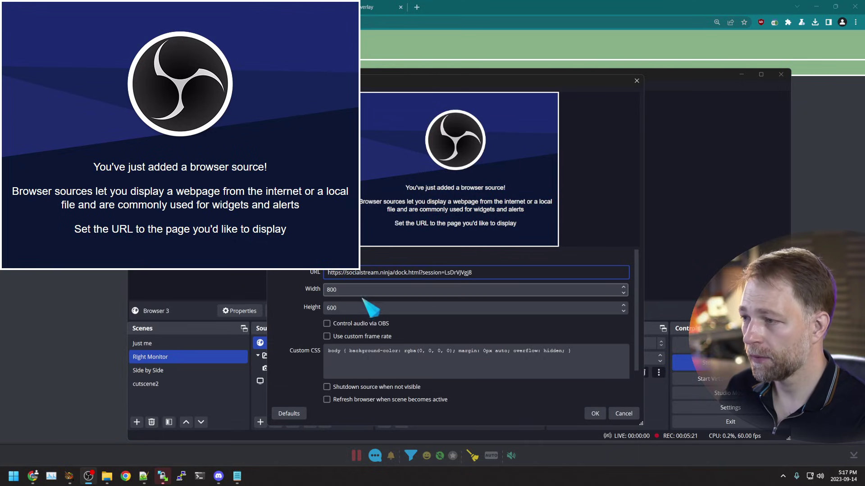
# Step: Size the browser source to 600 × 1080 and let OBS control its audio
pyautogui.press('Tab')
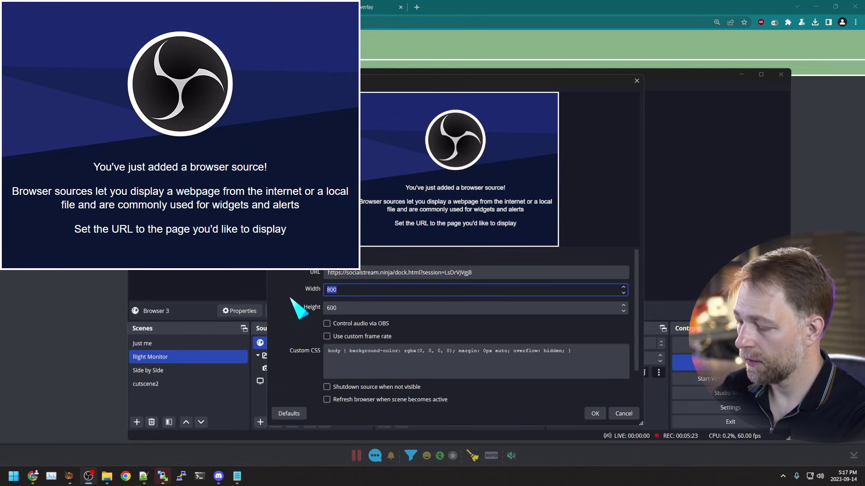
pyautogui.write('1920')
pyautogui.press('Tab')
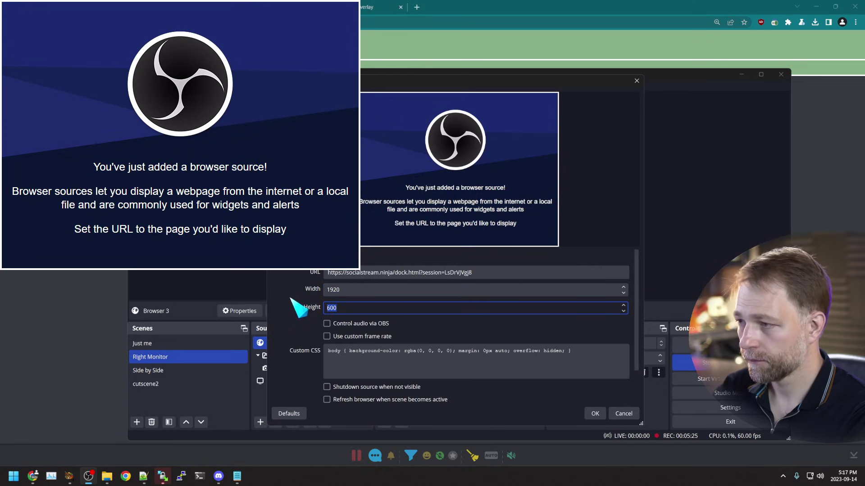
pyautogui.write('60')
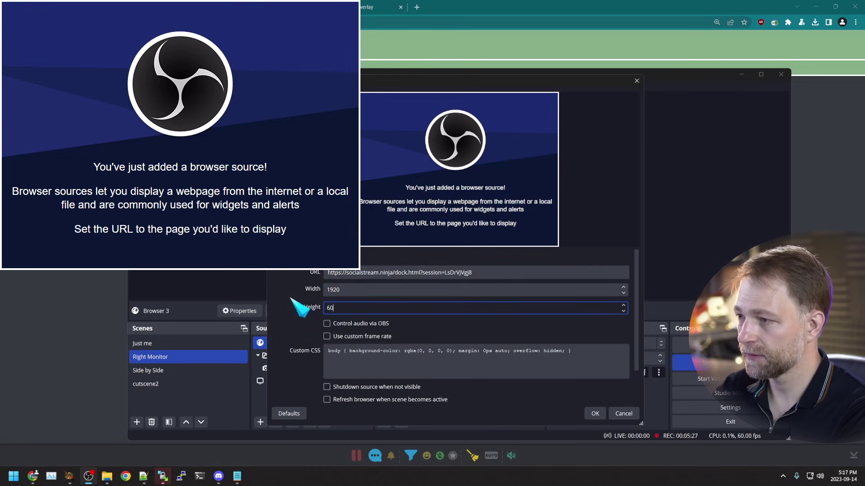
pyautogui.hotkey('ctrl', 'a')
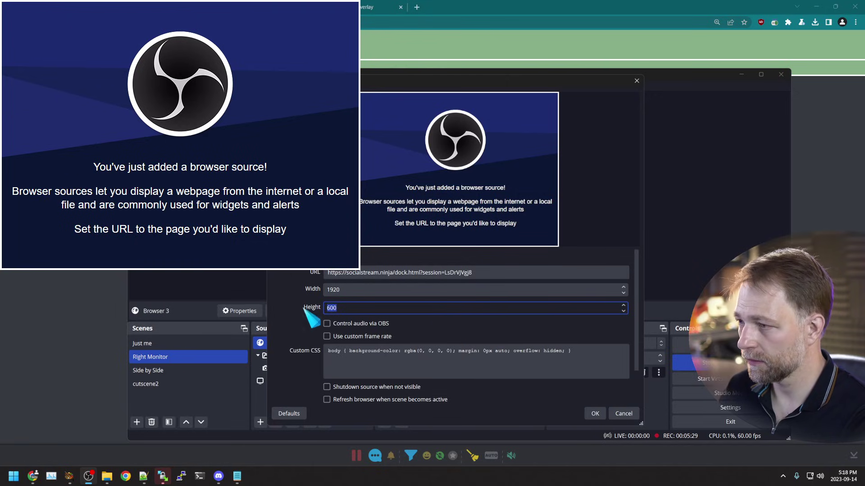
pyautogui.write('1070')
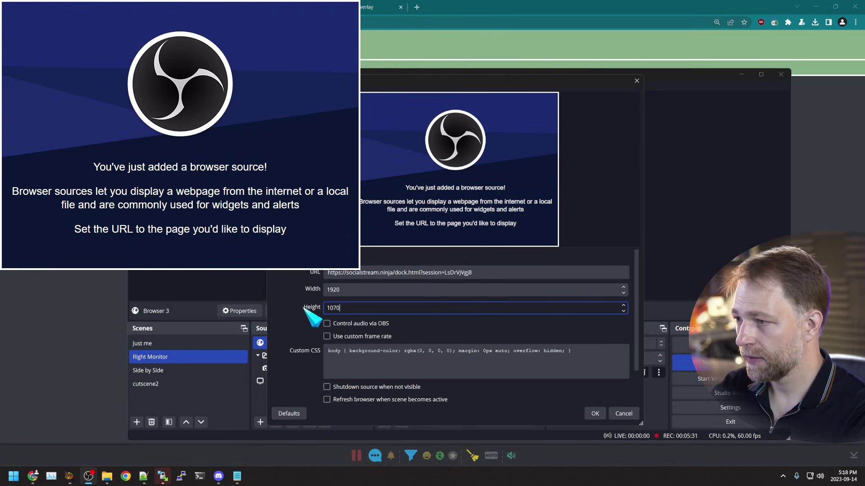
pyautogui.hotkey('shift', 'Tab')
pyautogui.write('6')
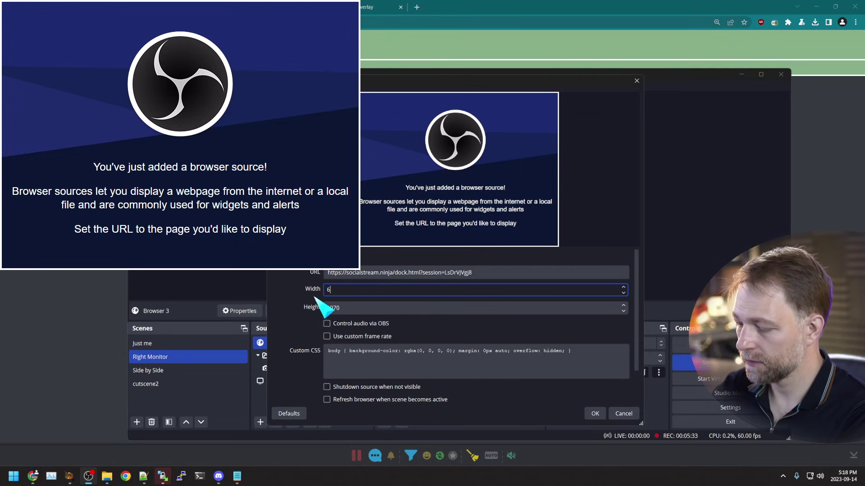
pyautogui.click(343, 307)
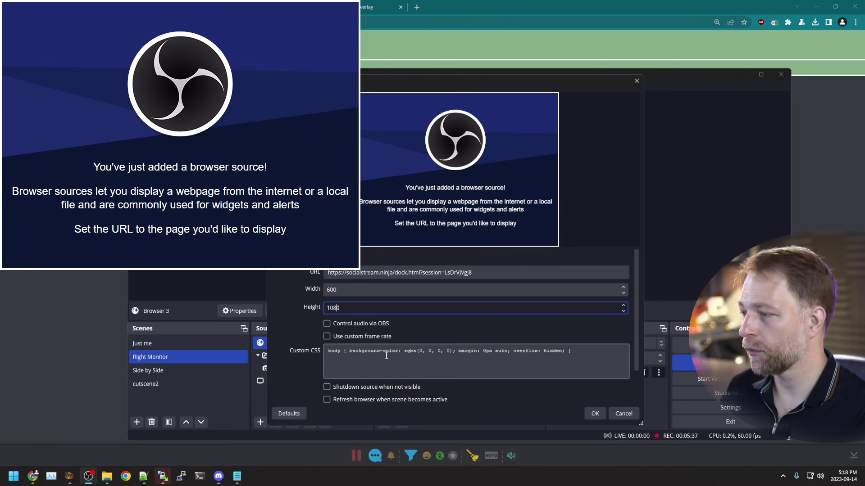
pyautogui.click(383, 326)
# Step: Confirm the Browser 3 source settings so it is added to the scene
pyautogui.click(595, 414)
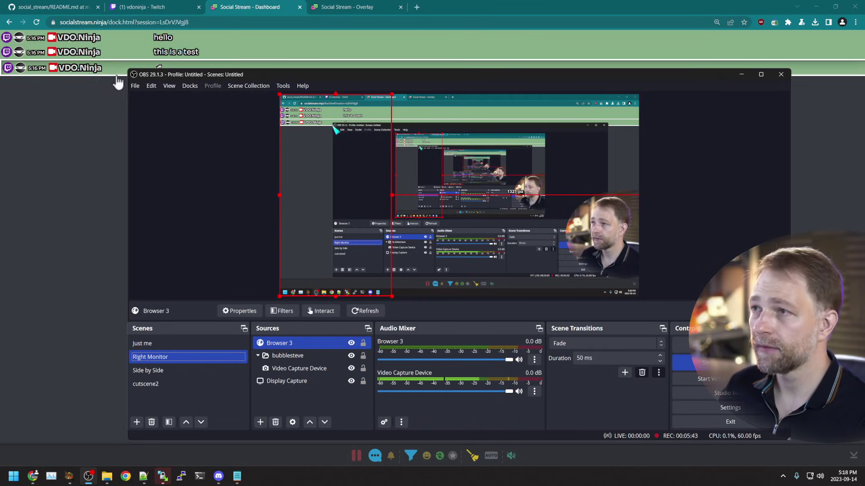
pyautogui.click(98, 129)
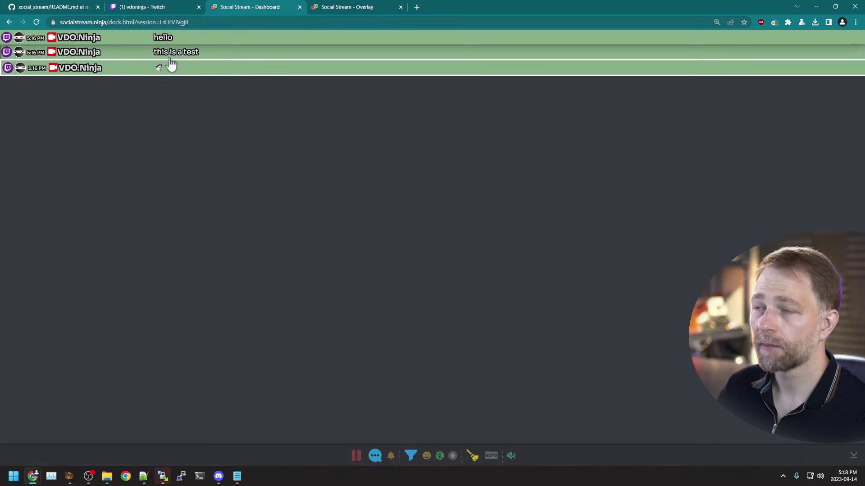
pyautogui.click(90, 476)
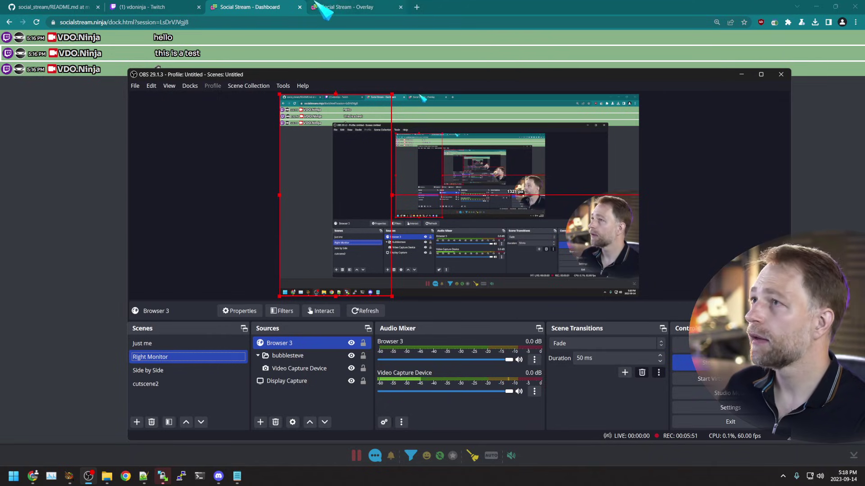
# Step: Bring the Twitch chat popout forward and move it to the right side
pyautogui.moveTo(32, 477)
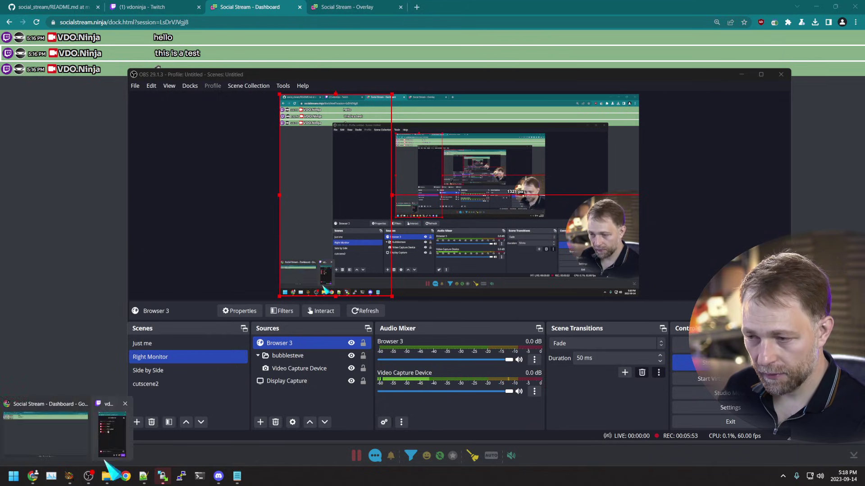
pyautogui.click(174, 428)
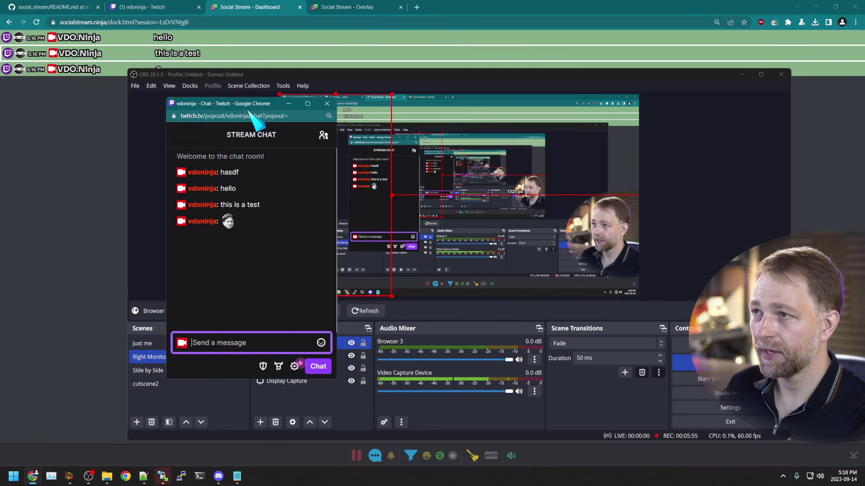
pyautogui.moveTo(252, 109); pyautogui.dragTo(644, 112)
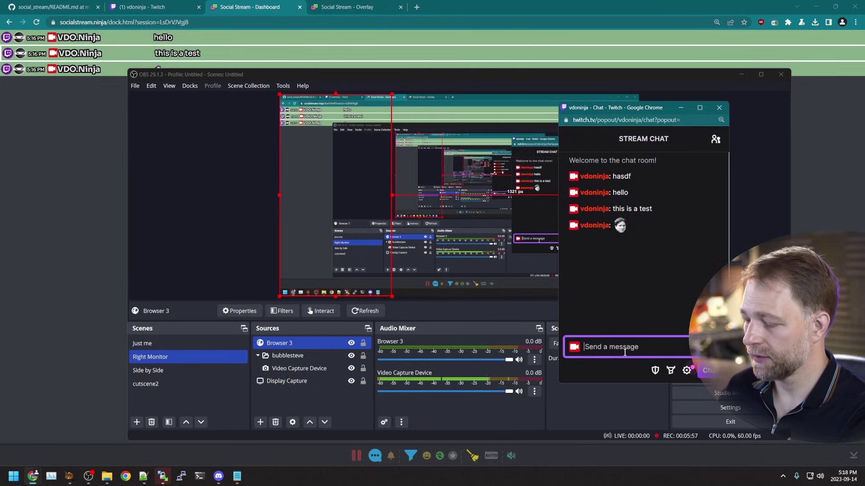
# Step: Send 'hello' and 'hello123123' in Twitch chat, then view the overlay page
pyautogui.write('hello')
pyautogui.press('Return')
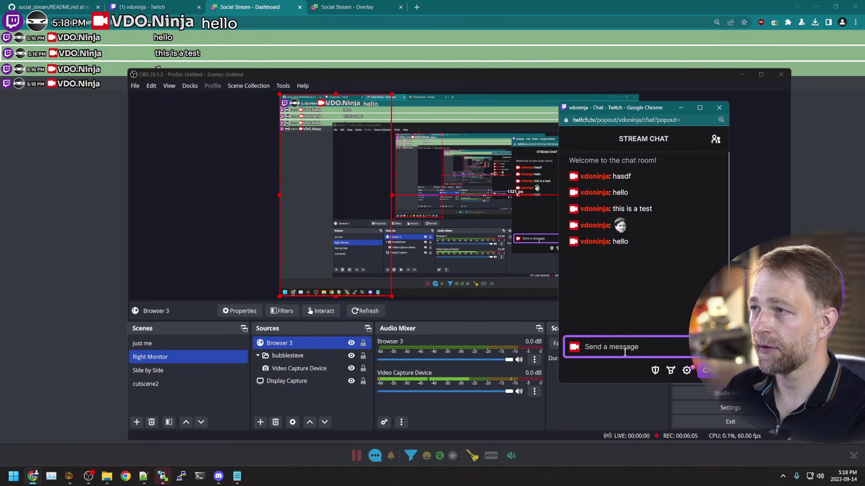
pyautogui.write('hel')
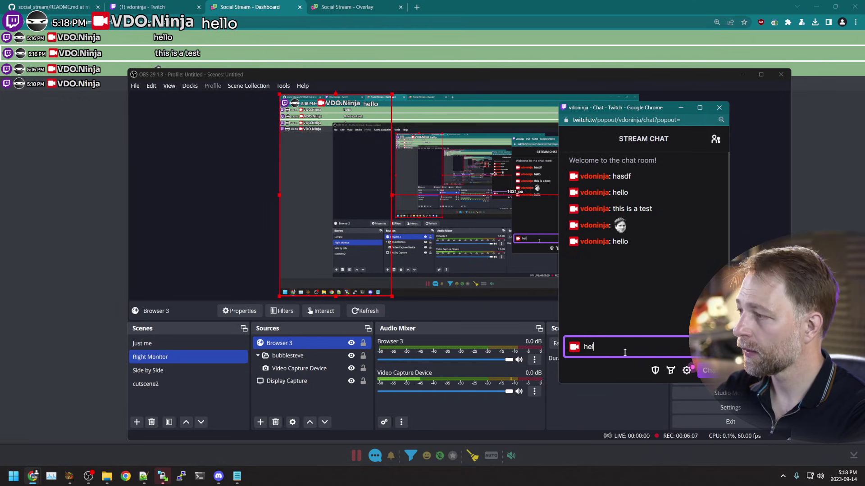
pyautogui.write('lo123123')
pyautogui.press('Return')
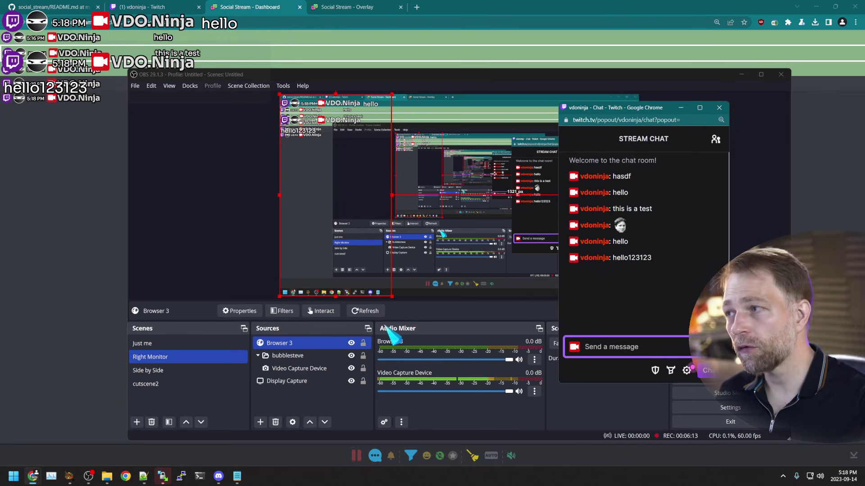
pyautogui.click(356, 8)
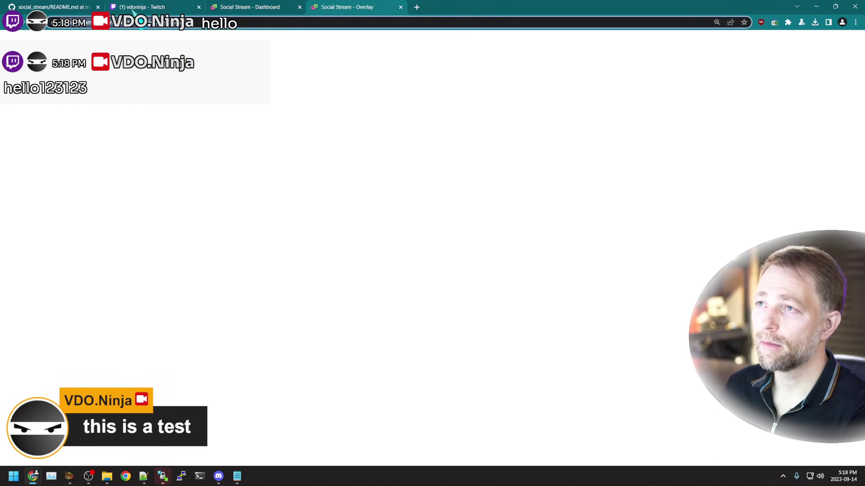
# Step: Change Browser 3's URL from dock.html to index.html and set its width to 1920
pyautogui.click(89, 476)
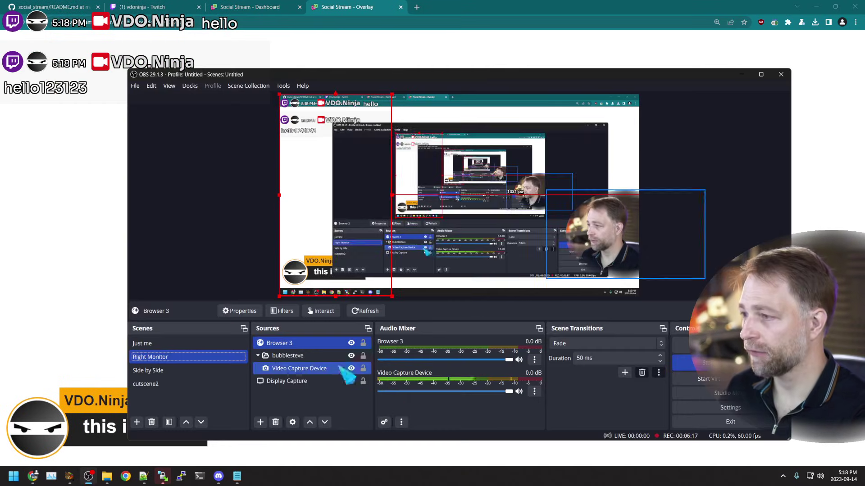
pyautogui.doubleClick(307, 344)
pyautogui.click(483, 270)
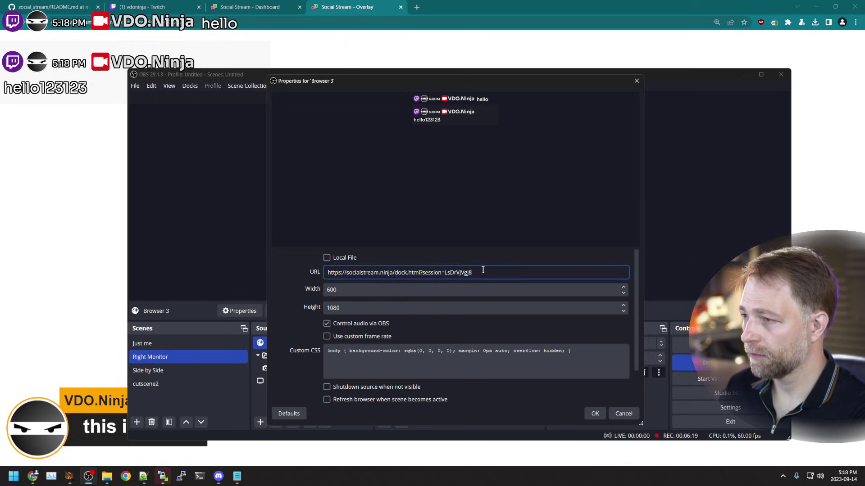
pyautogui.hotkey('ctrl', 'a')
pyautogui.click(371, 289)
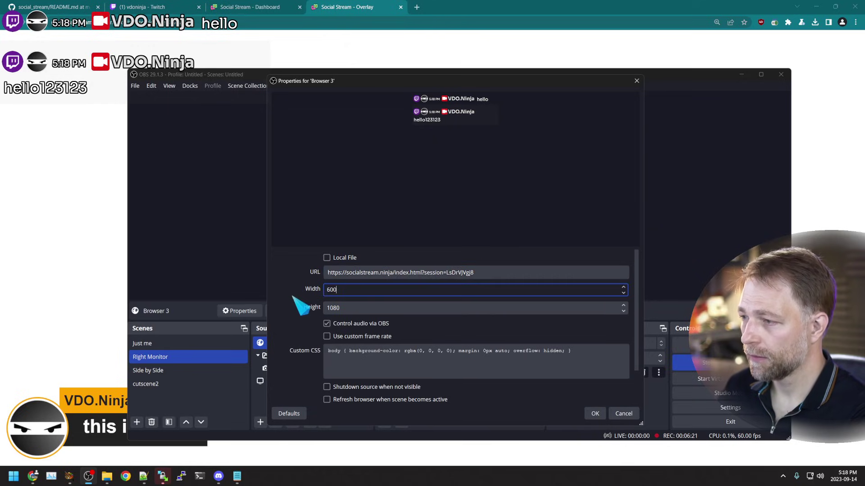
pyautogui.hotkey('ctrl', 'a')
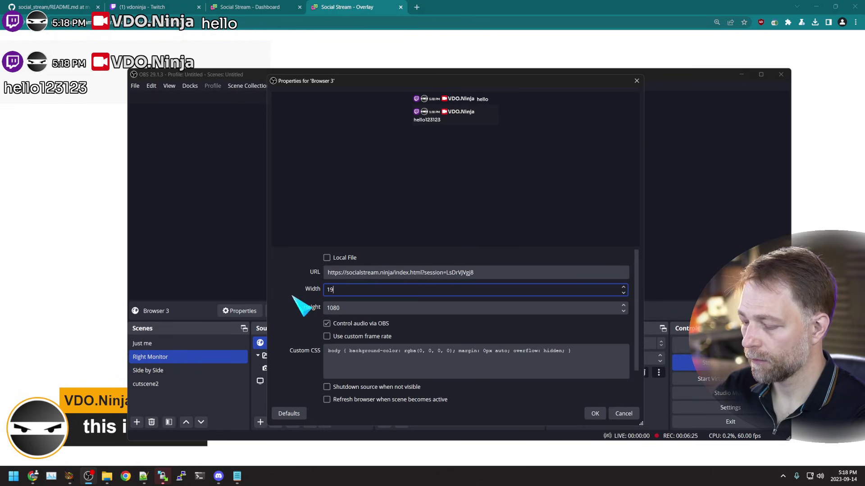
pyautogui.press('Return')
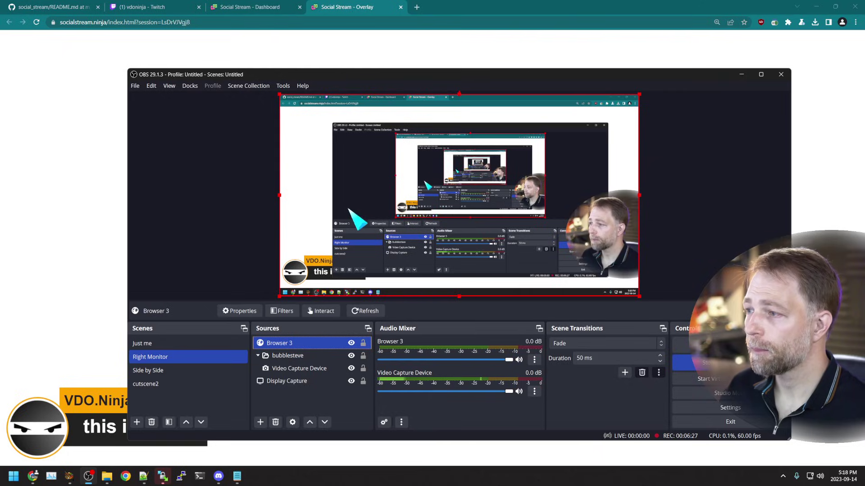
# Step: Feature the hello123123 message from the dashboard and check it in OBS
pyautogui.click(167, 6)
pyautogui.click(252, 7)
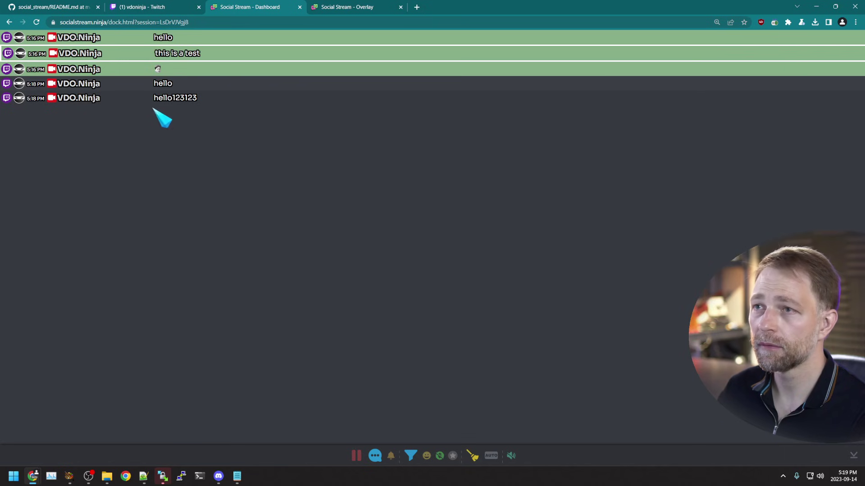
pyautogui.click(176, 103)
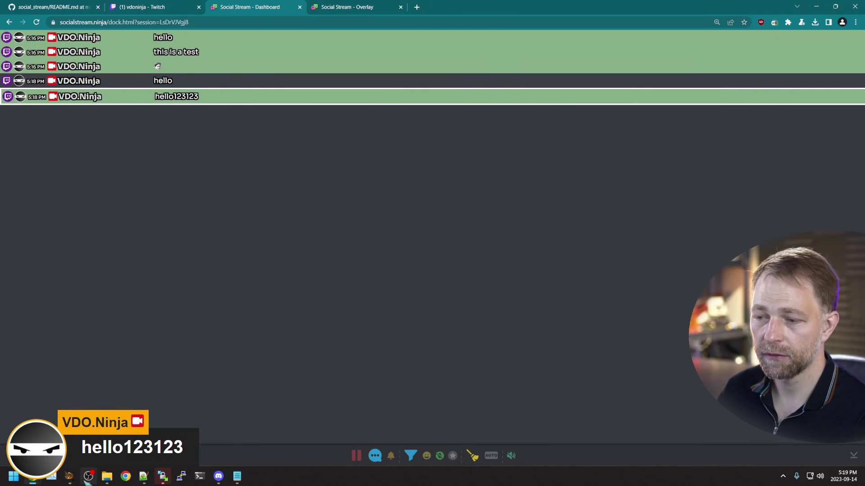
pyautogui.hotkey('alt', 'Tab')
pyautogui.keyDown('ctrl'); pyautogui.click(297, 356); pyautogui.keyUp('ctrl')
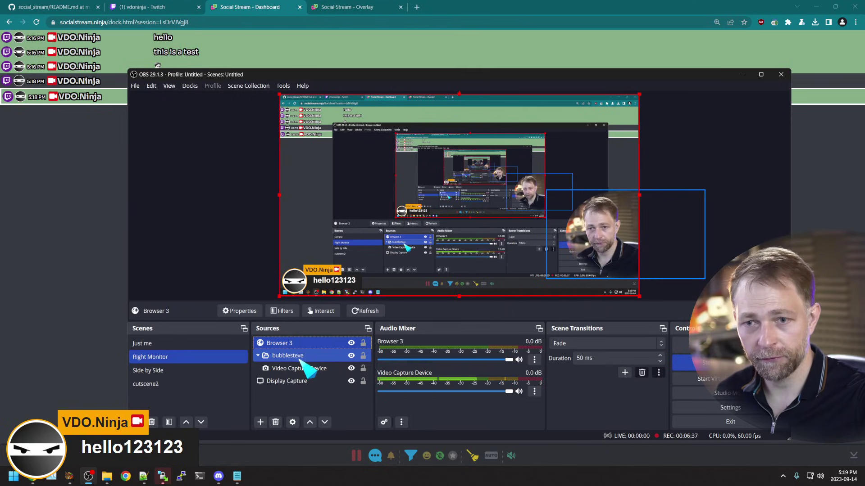
pyautogui.click(327, 343)
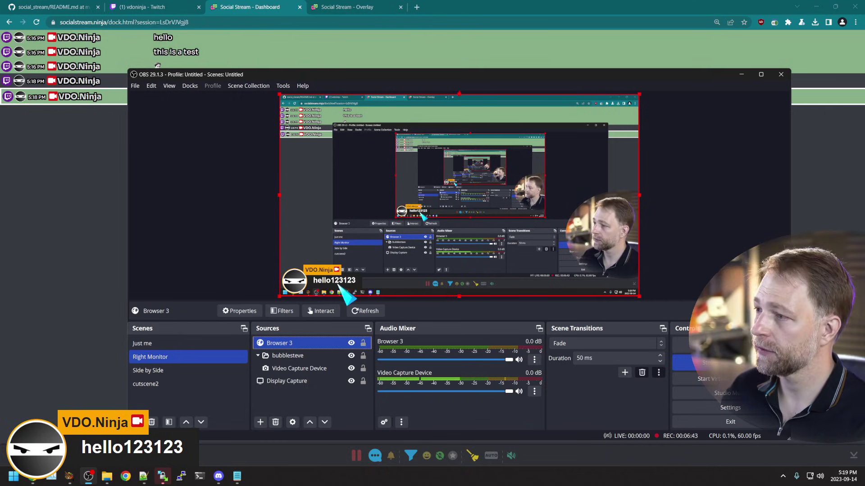
# Step: Feature the 5:18 PM hello message and turn on AUTO featuring
pyautogui.click(79, 83)
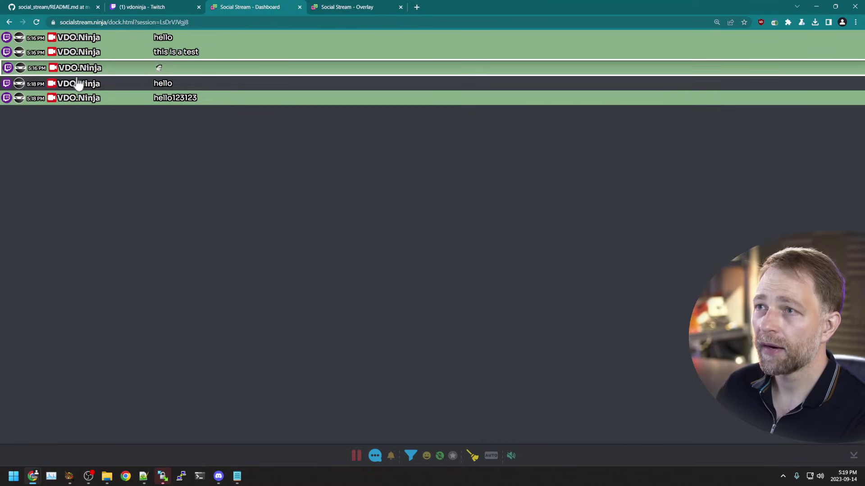
pyautogui.click(138, 84)
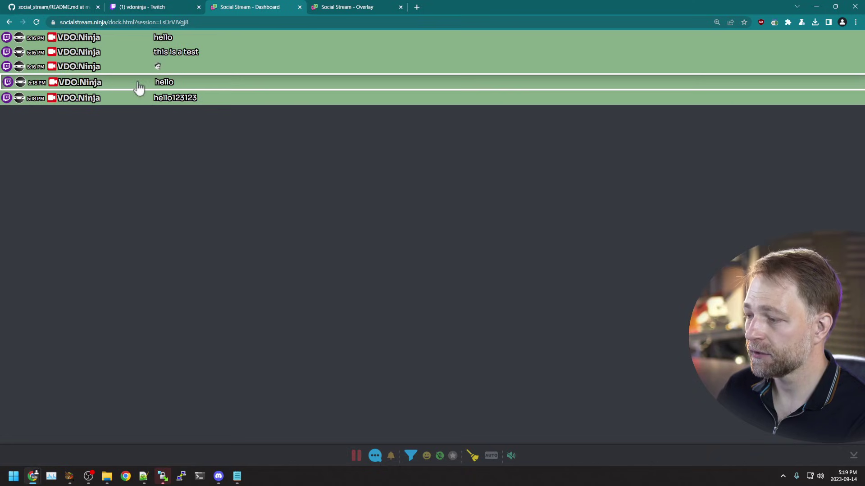
pyautogui.click(492, 457)
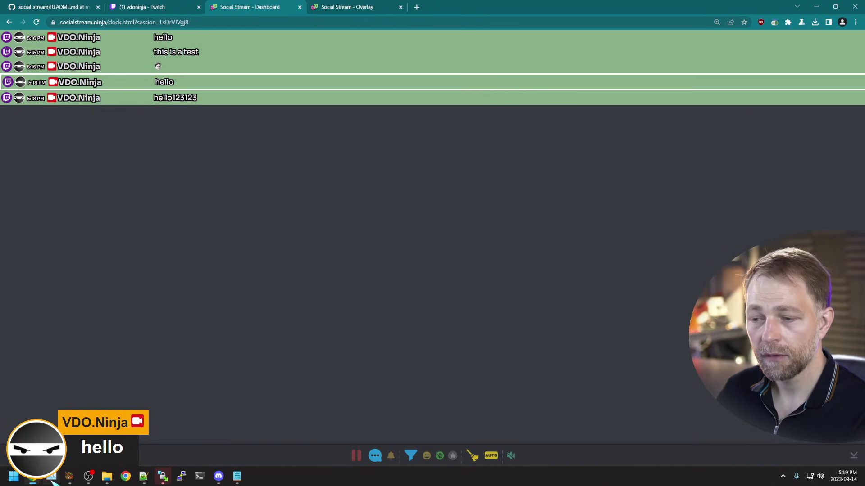
# Step: Send 'new auto message' from the Twitch chat popout
pyautogui.moveTo(51, 479)
pyautogui.click(144, 410)
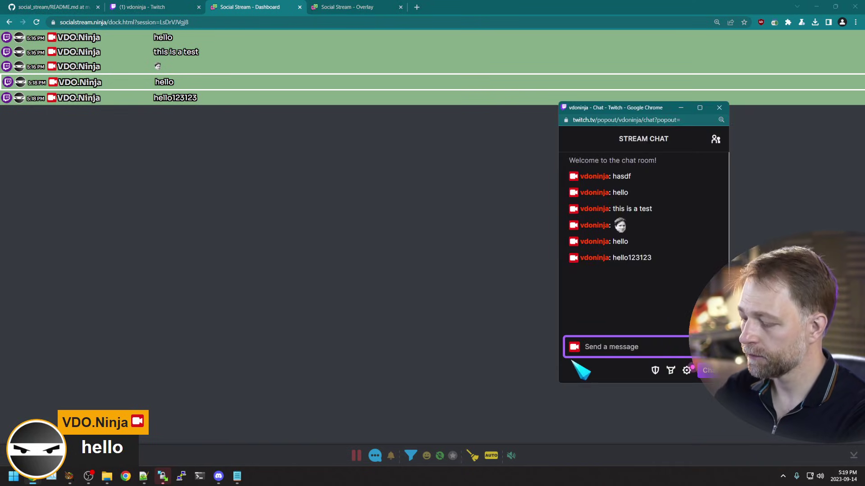
pyautogui.write('new auto message')
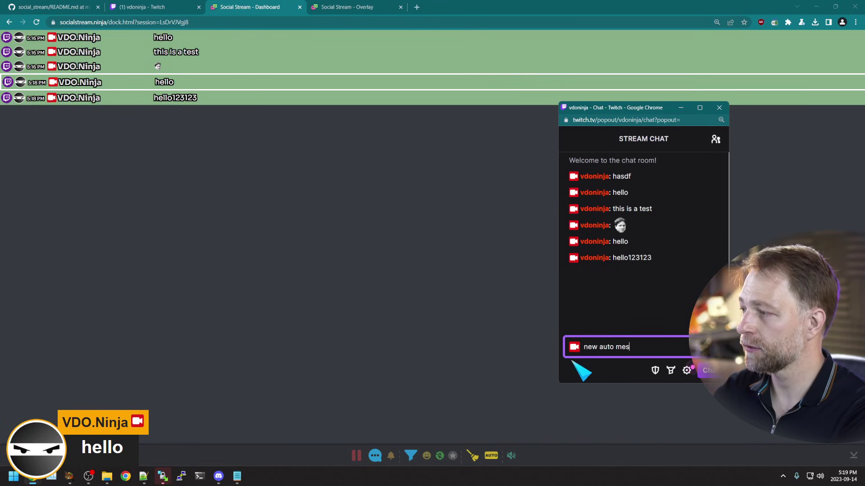
pyautogui.press('Return')
# Step: Switch between OBS and the dashboard to watch the message get auto-featured
pyautogui.click(88, 478)
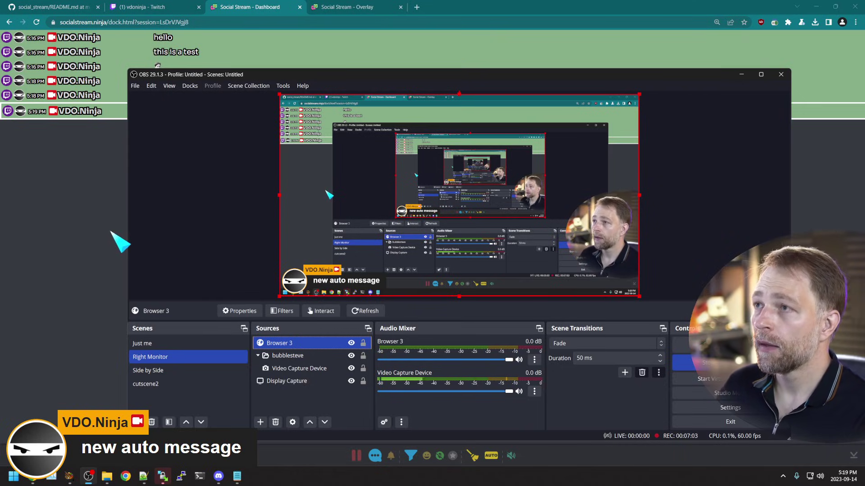
pyautogui.click(121, 241)
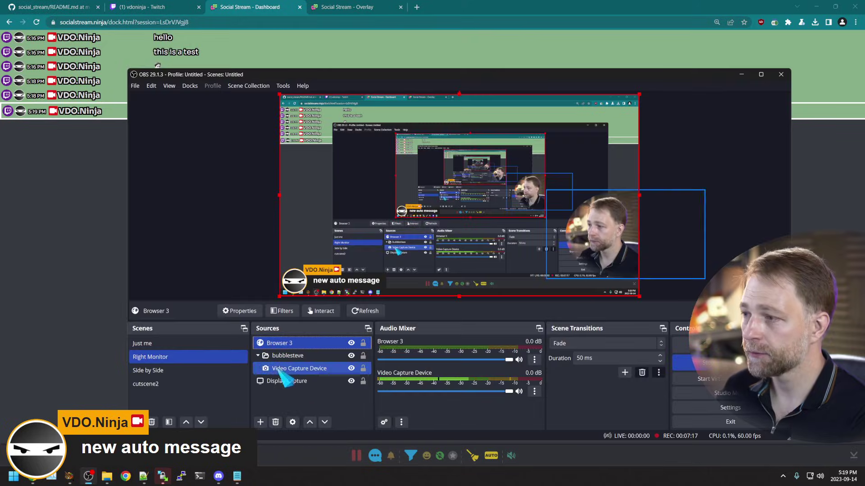
pyautogui.click(88, 476)
pyautogui.click(90, 246)
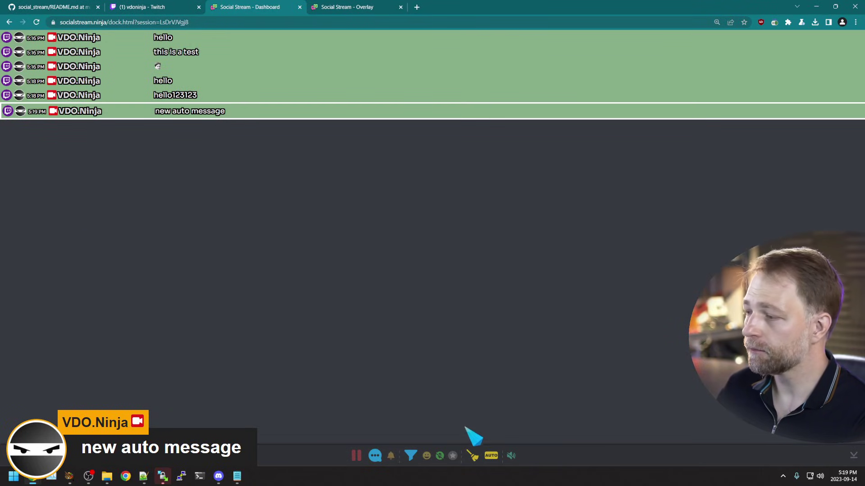
pyautogui.click(88, 476)
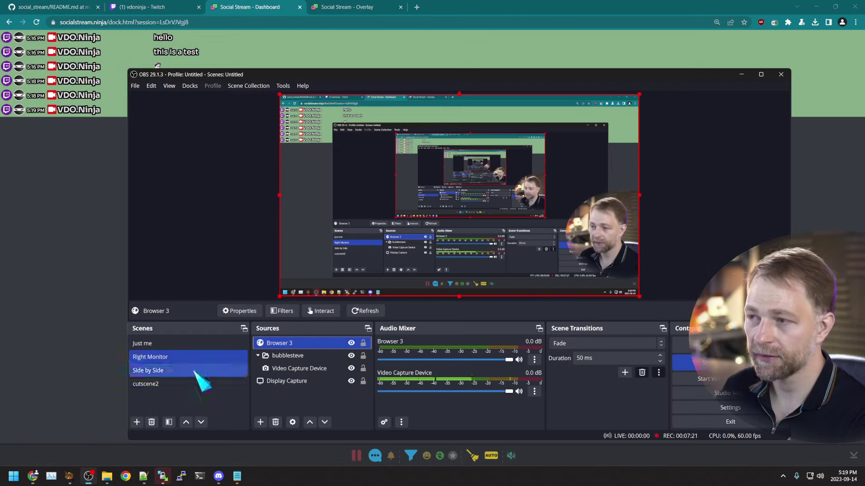
pyautogui.click(45, 296)
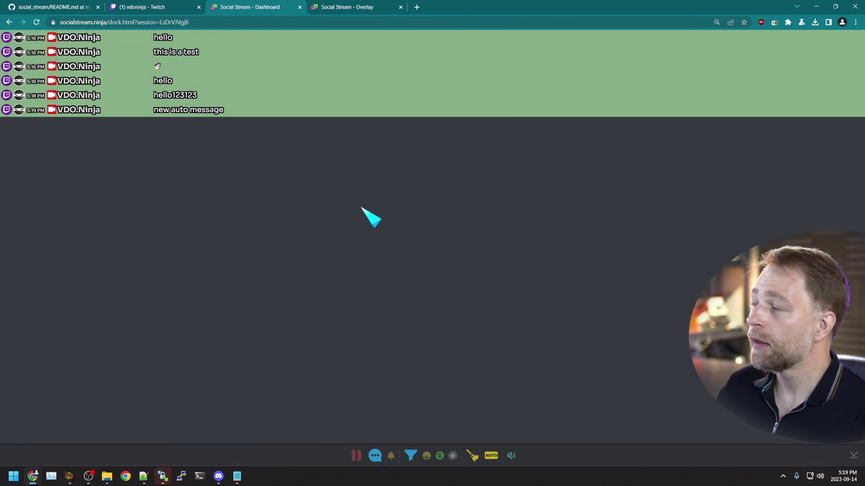
# Step: Open the extension popup's message options and expand the Styling section
pyautogui.click(774, 22)
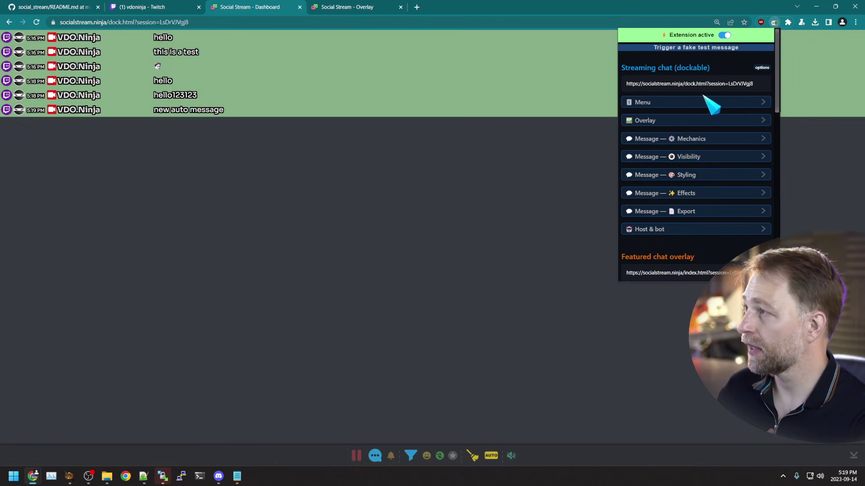
pyautogui.click(700, 157)
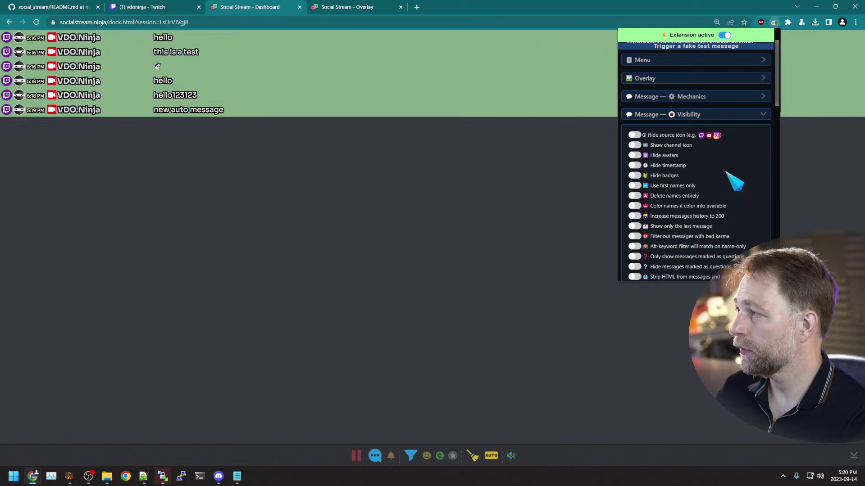
pyautogui.scroll(-1, 716, 180)
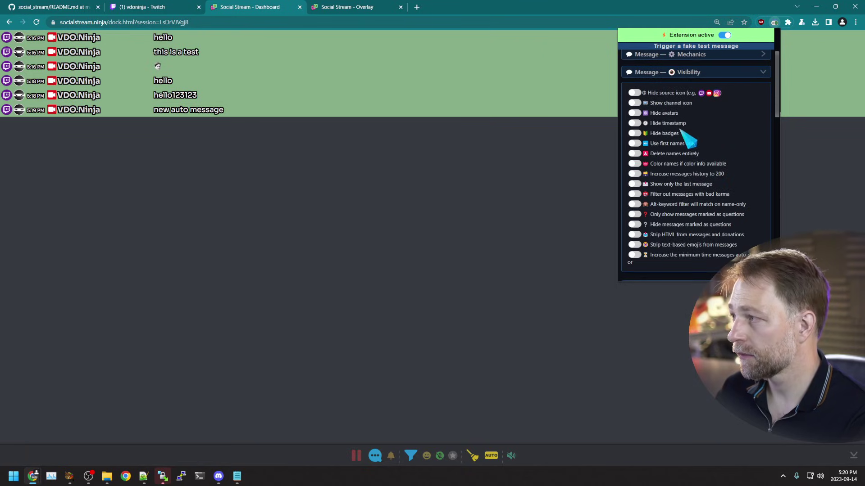
pyautogui.click(704, 74)
pyautogui.click(705, 111)
pyautogui.click(704, 91)
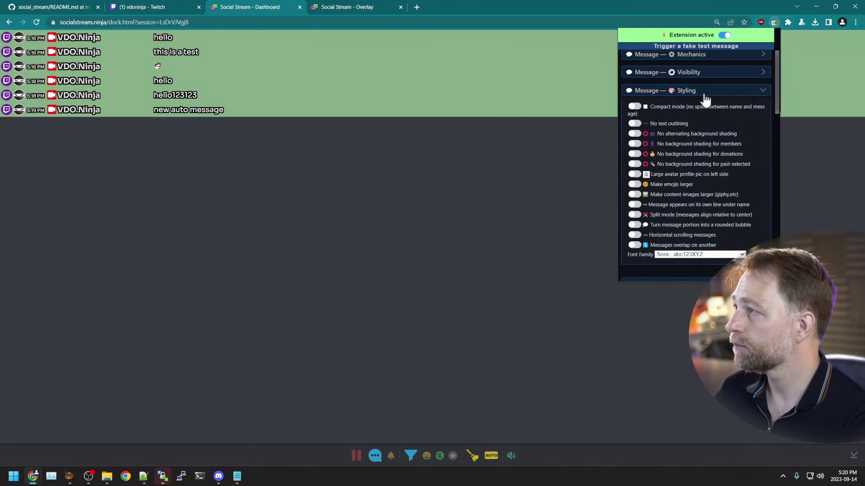
# Step: Turn on compact mode, no text outlining, no background shading options, and larger emojis
pyautogui.click(635, 138)
pyautogui.click(635, 148)
pyautogui.click(635, 111)
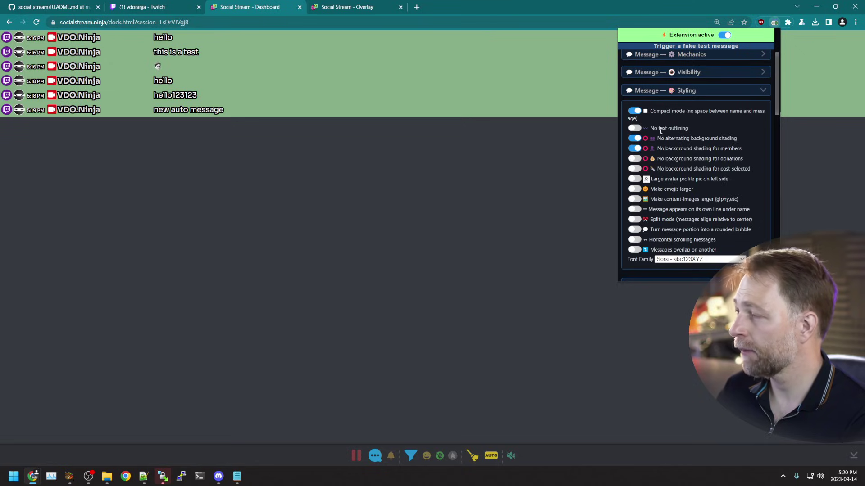
pyautogui.click(634, 129)
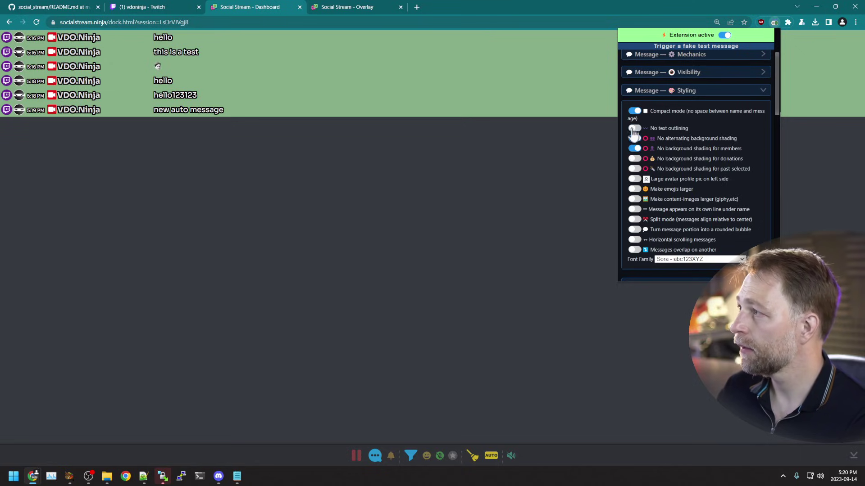
pyautogui.click(634, 159)
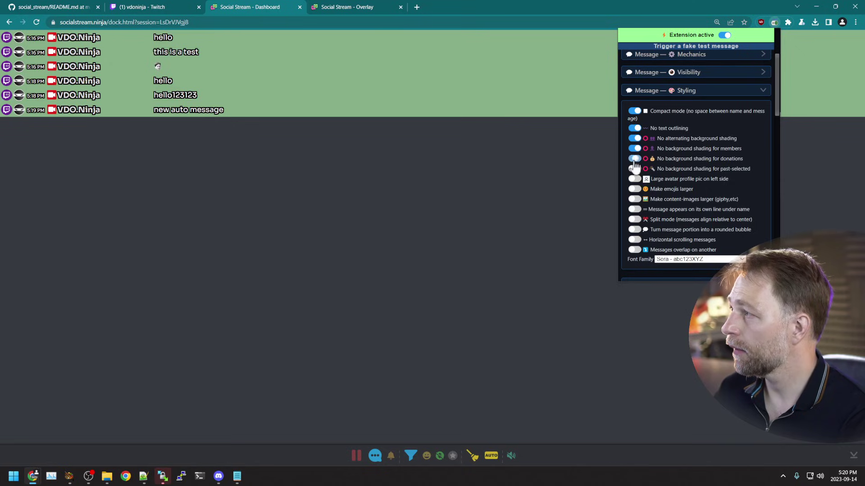
pyautogui.click(635, 190)
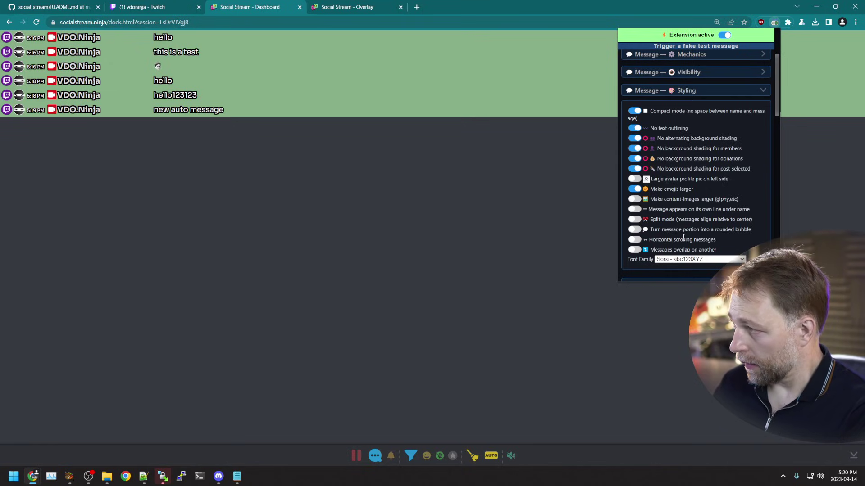
pyautogui.scroll(3, 683, 238)
# Step: Enable 'Hide menu bar' and 'Force transparent background' for the dock
pyautogui.click(663, 121)
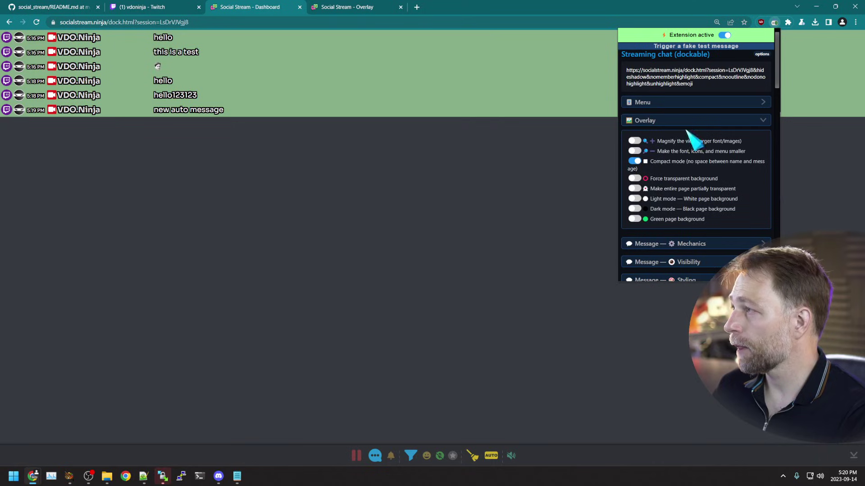
pyautogui.click(652, 104)
pyautogui.click(634, 123)
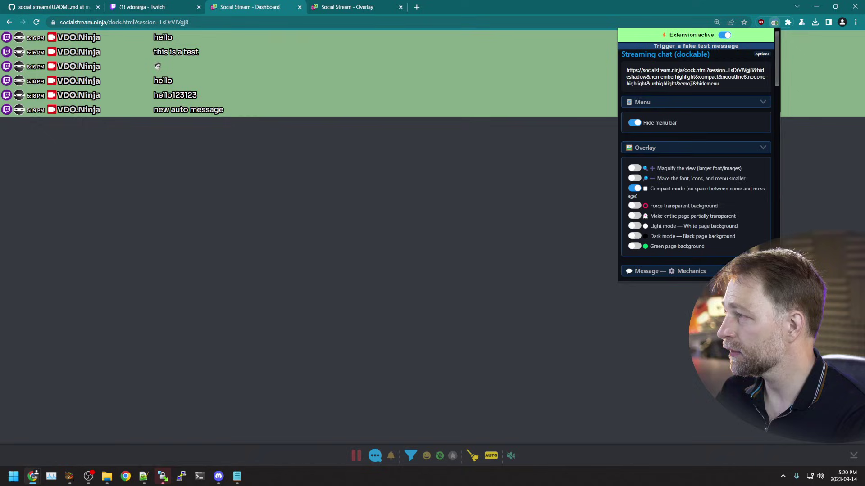
pyautogui.click(635, 206)
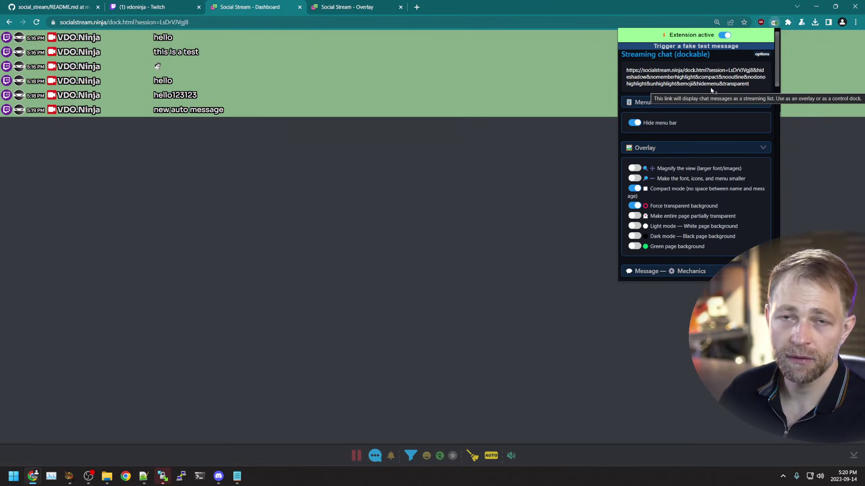
# Step: Open the customised dock link in a new tab and send 'sdfgsdfgsdfg' in Twitch chat
pyautogui.click(643, 77)
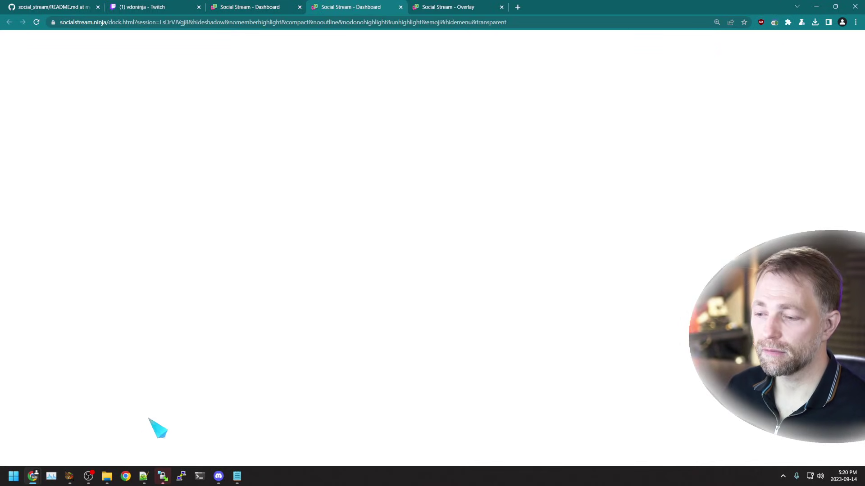
pyautogui.moveTo(34, 476)
pyautogui.click(121, 433)
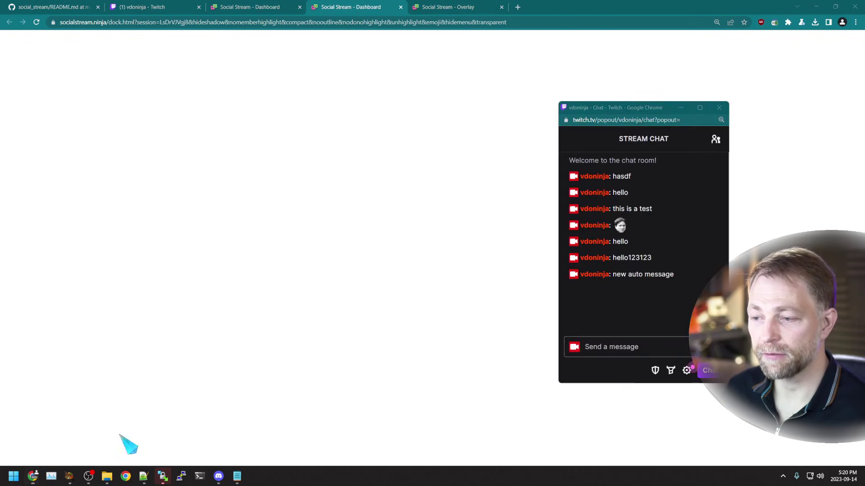
pyautogui.write('sdfgsdfgsdfg')
pyautogui.press('Return')
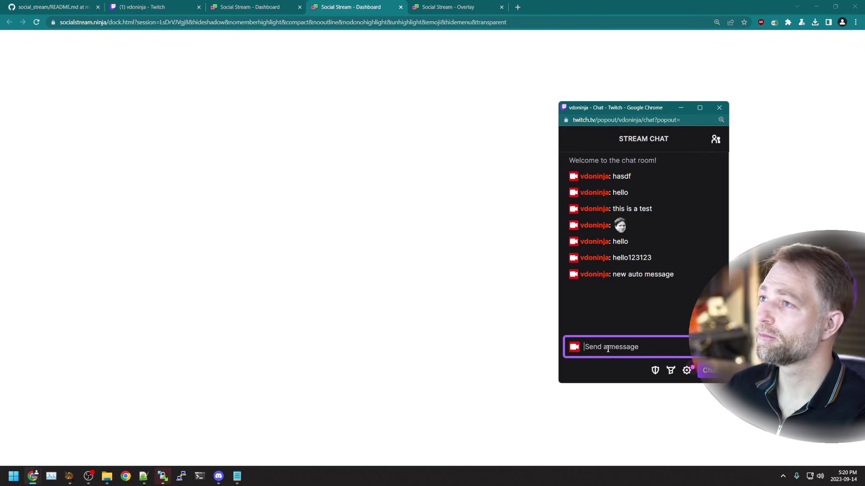
# Step: Select the new test message in the original chat dock tab
pyautogui.click(358, 308)
pyautogui.click(269, 7)
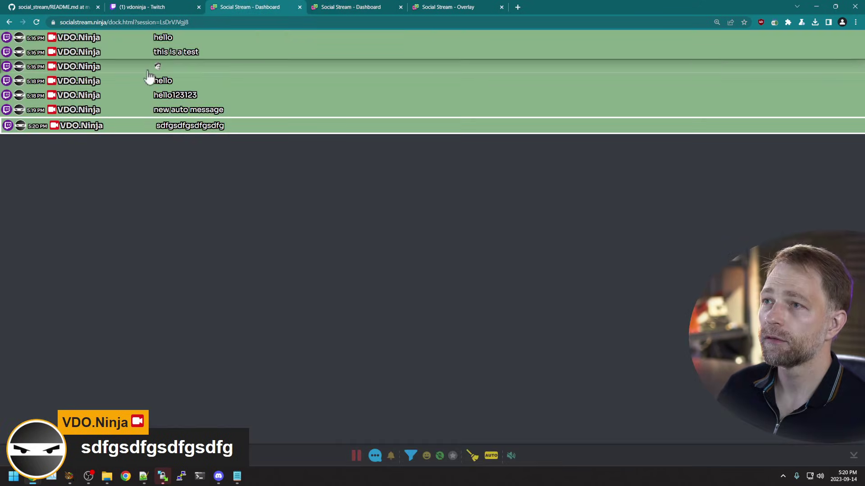
pyautogui.click(155, 124)
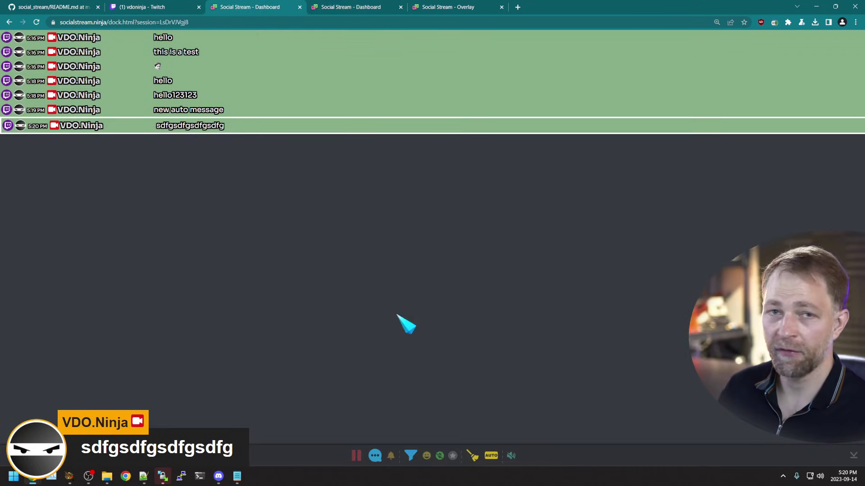
# Step: Inspect the transparent dock's address for the added hidemenu and transparent parameters
pyautogui.click(379, 6)
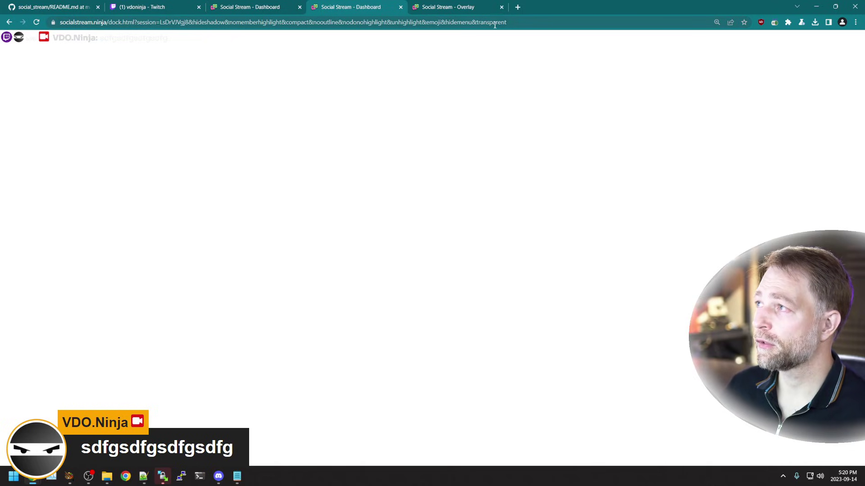
pyautogui.click(340, 25)
pyautogui.moveTo(193, 22); pyautogui.dragTo(563, 27)
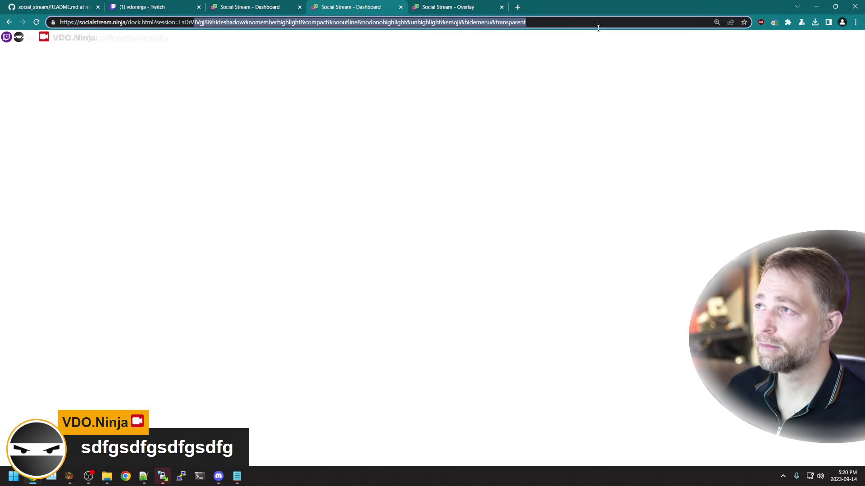
pyautogui.click(170, 122)
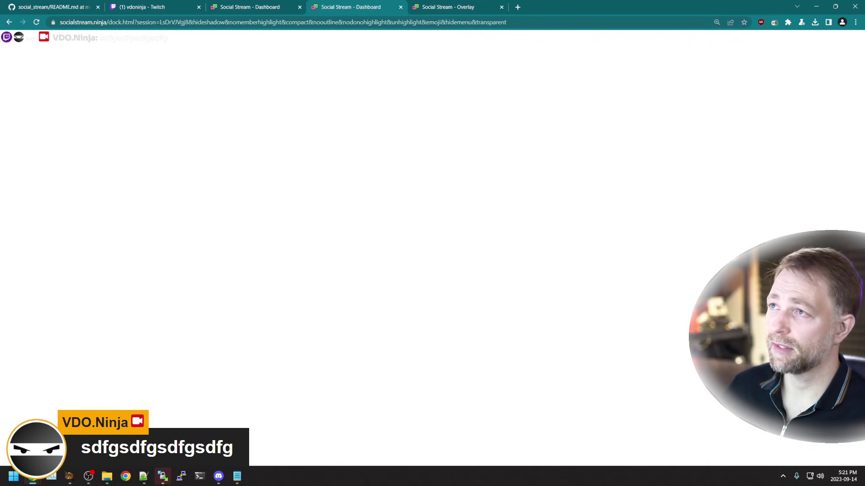
pyautogui.click(268, 10)
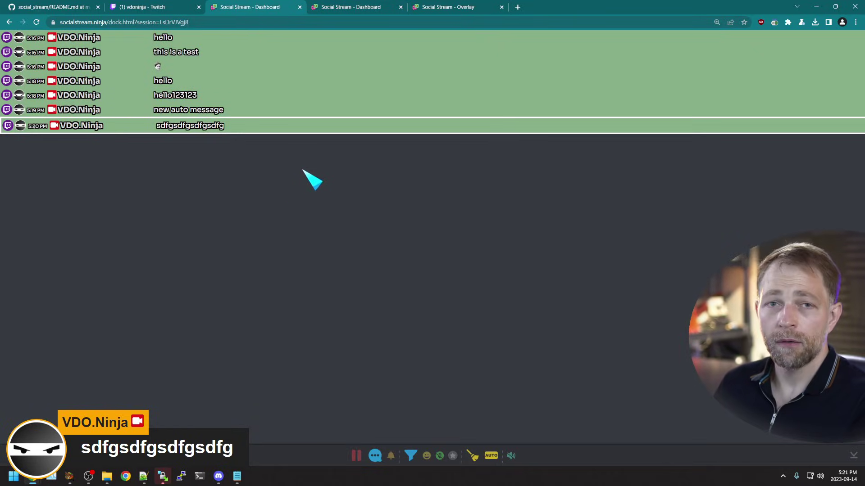
pyautogui.click(382, 10)
pyautogui.click(344, 23)
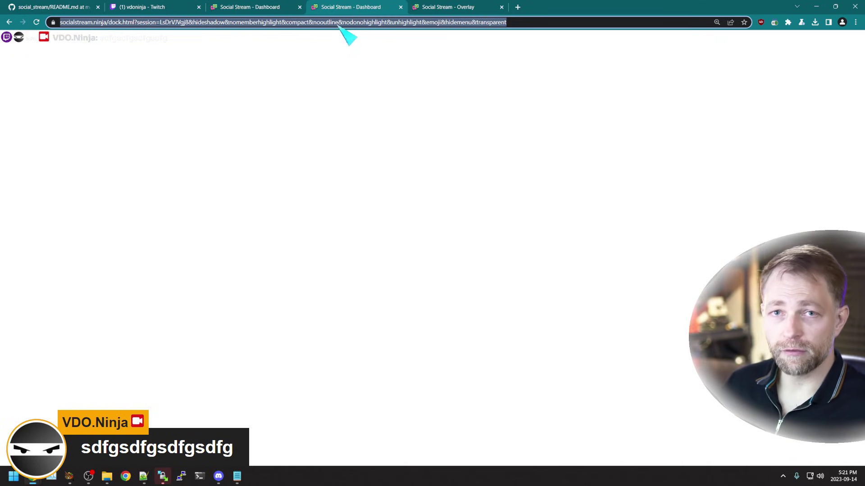
# Step: Open the Social Stream Ninja options and expand the featured chat overlay's Mechanics section
pyautogui.click(774, 22)
pyautogui.scroll(-1, 716, 147)
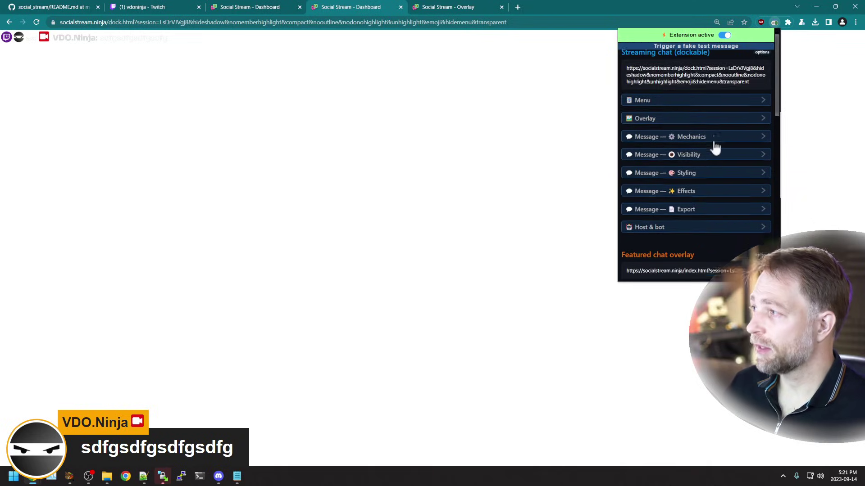
pyautogui.scroll(-2, 715, 153)
pyautogui.moveTo(709, 167)
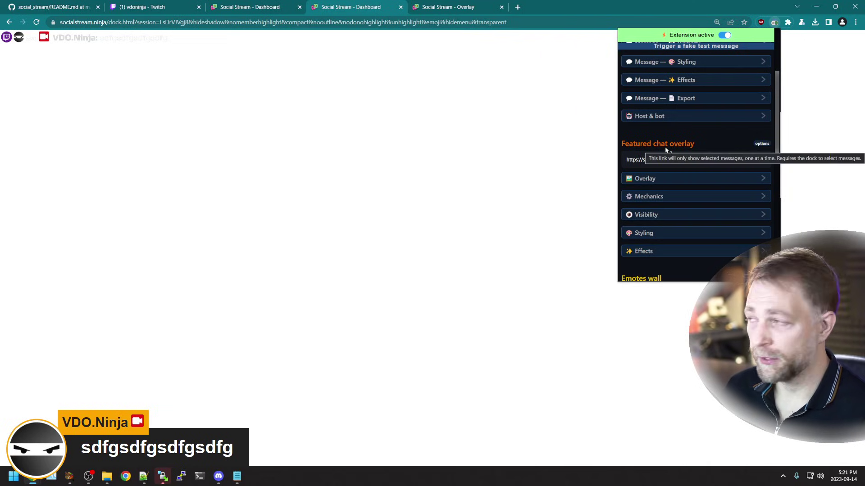
pyautogui.click(678, 196)
pyautogui.scroll(-1, 682, 203)
pyautogui.scroll(-1, 676, 225)
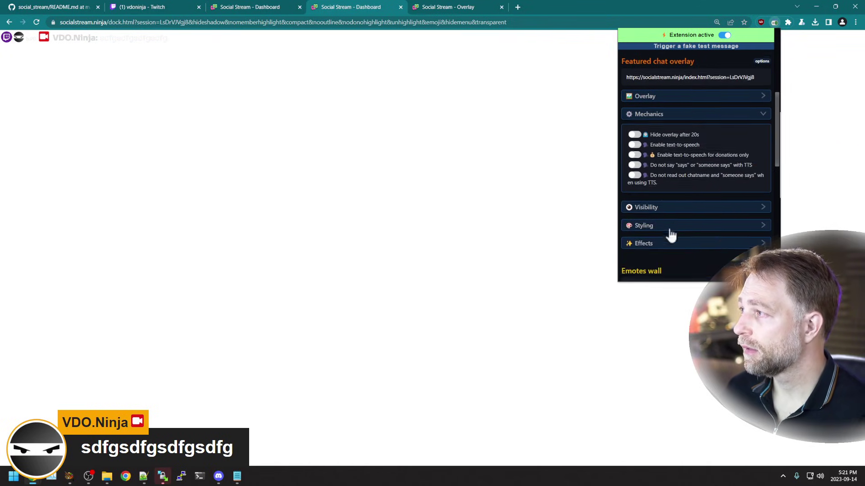
# Step: Expand and review the featured overlay's Visibility, Styling and Effects sections
pyautogui.click(689, 208)
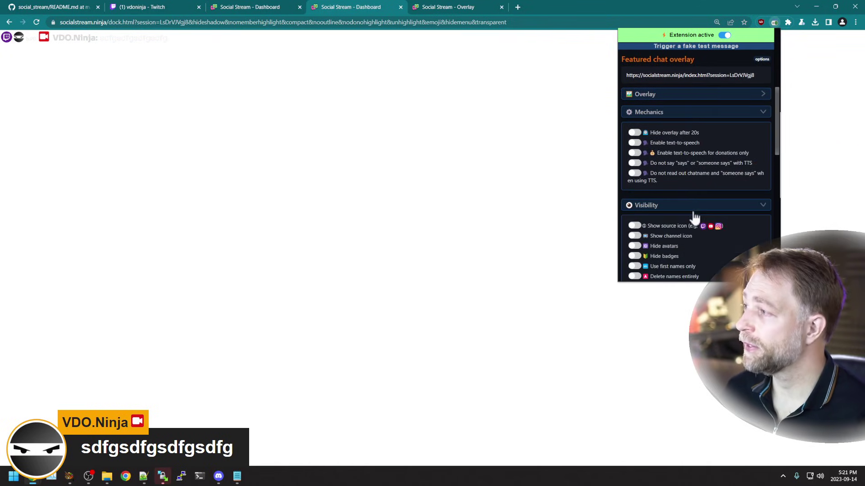
pyautogui.scroll(-1, 705, 215)
pyautogui.scroll(-1, 683, 218)
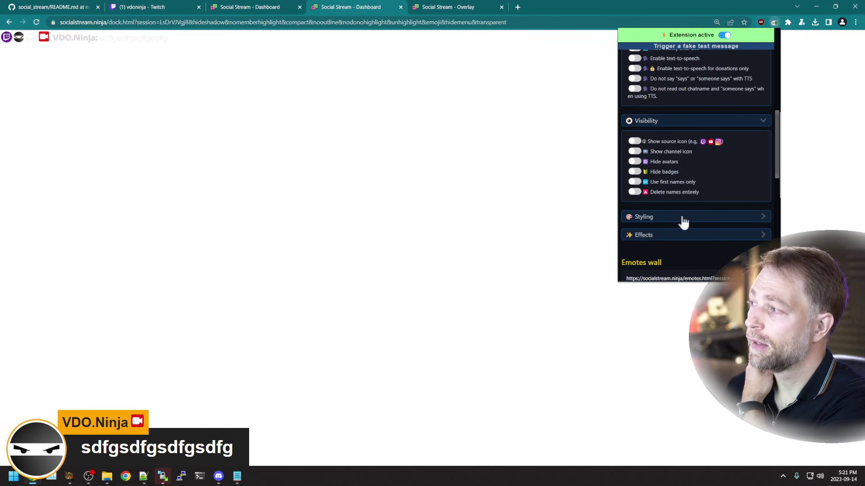
pyautogui.click(684, 219)
pyautogui.scroll(-1, 720, 205)
pyautogui.scroll(-1, 721, 210)
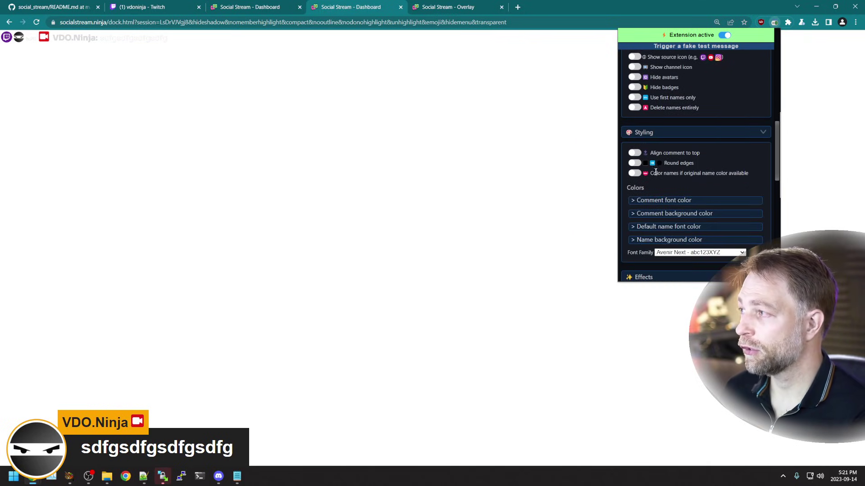
pyautogui.scroll(-1, 661, 228)
pyautogui.click(665, 235)
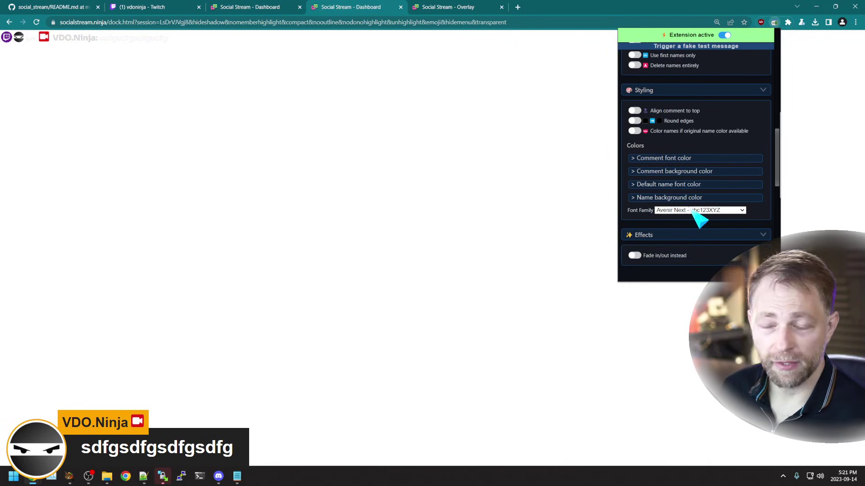
# Step: Scroll past Emotes wall, Hype Meter, Wait List and Global settings to the Optional chat services list
pyautogui.scroll(-3, 714, 219)
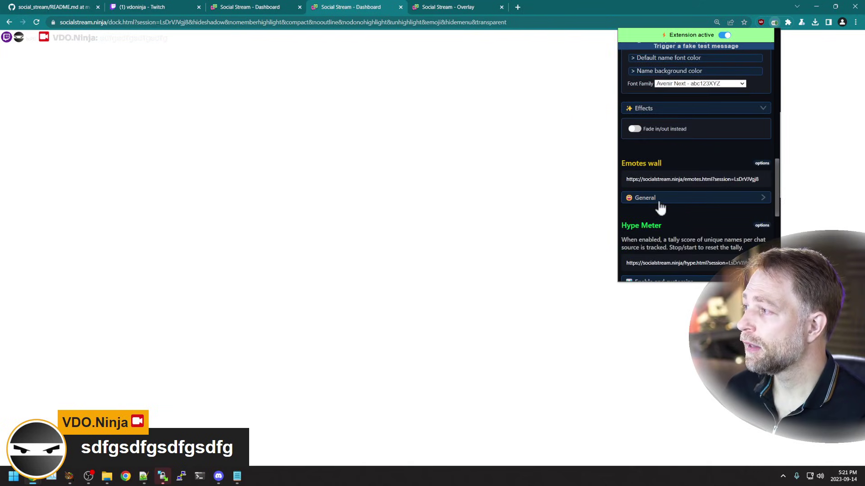
pyautogui.scroll(-1, 658, 206)
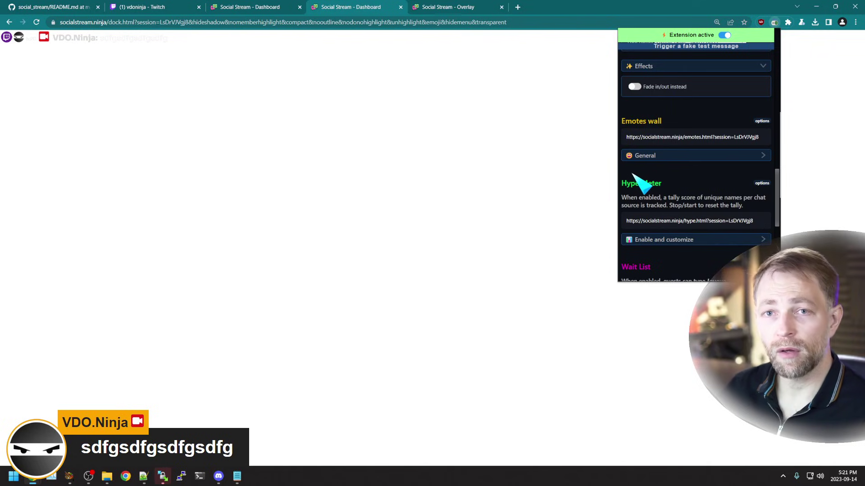
pyautogui.scroll(-1, 633, 175)
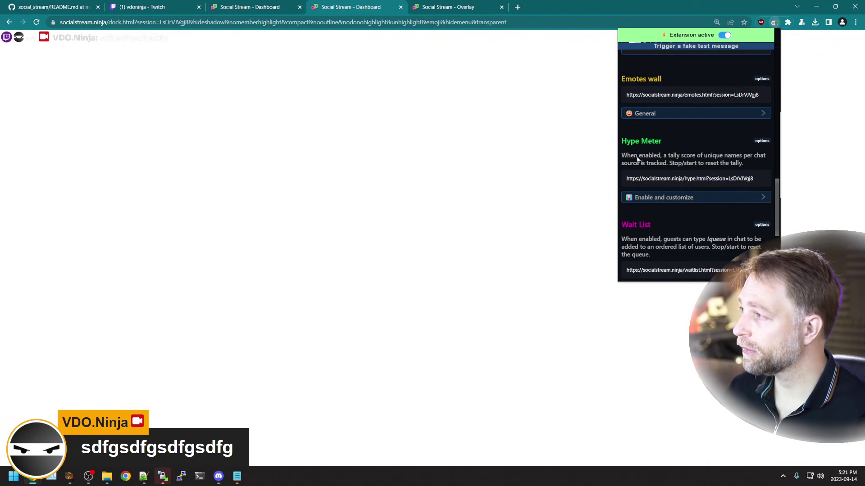
pyautogui.scroll(-1, 653, 169)
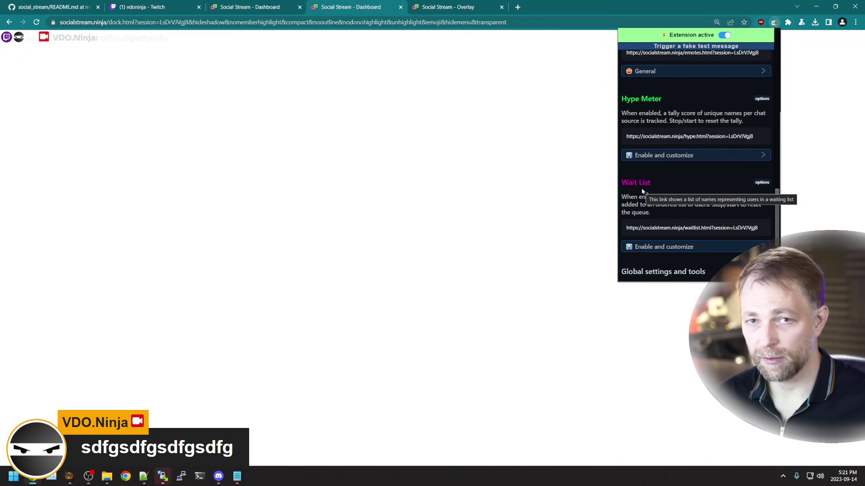
pyautogui.scroll(-1, 679, 187)
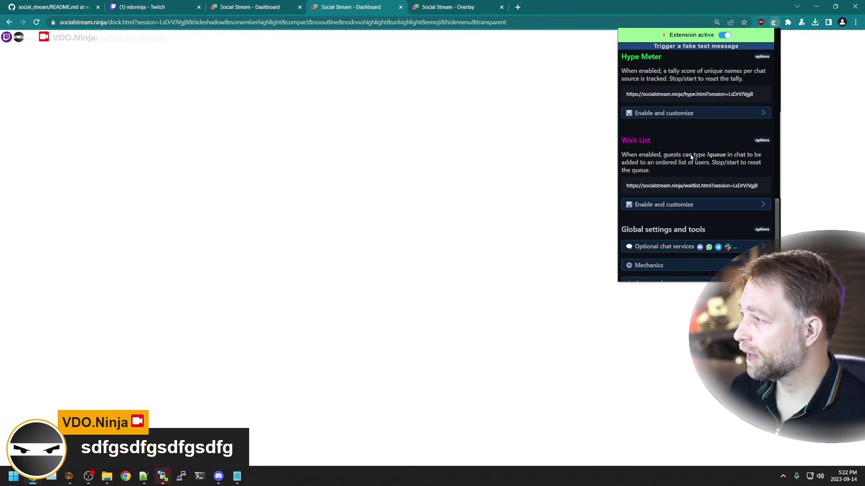
pyautogui.scroll(-1, 663, 164)
pyautogui.scroll(-2, 677, 99)
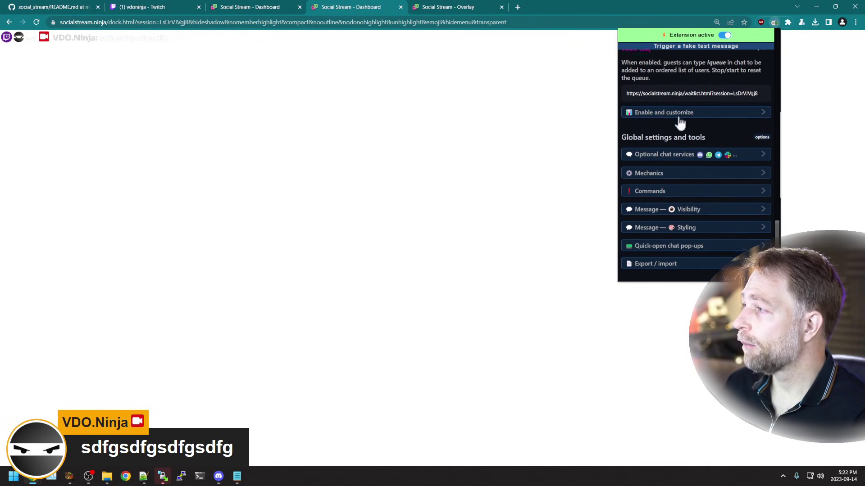
pyautogui.click(684, 150)
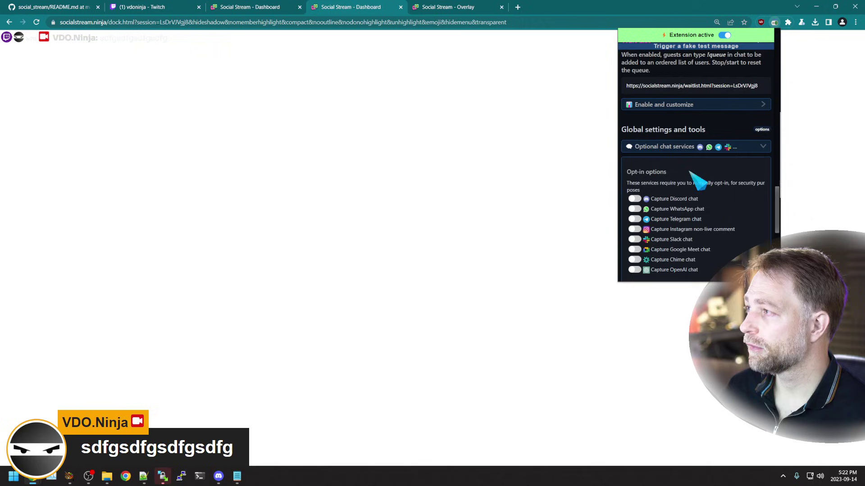
pyautogui.scroll(-1, 676, 180)
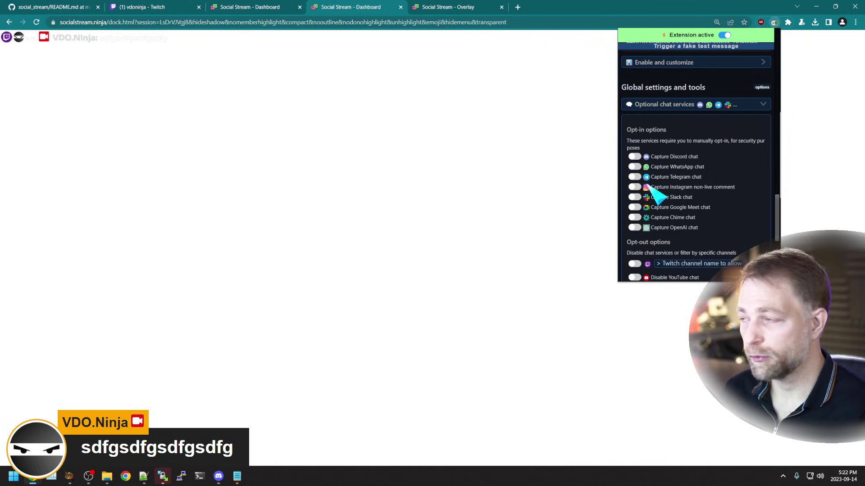
pyautogui.scroll(-1, 705, 207)
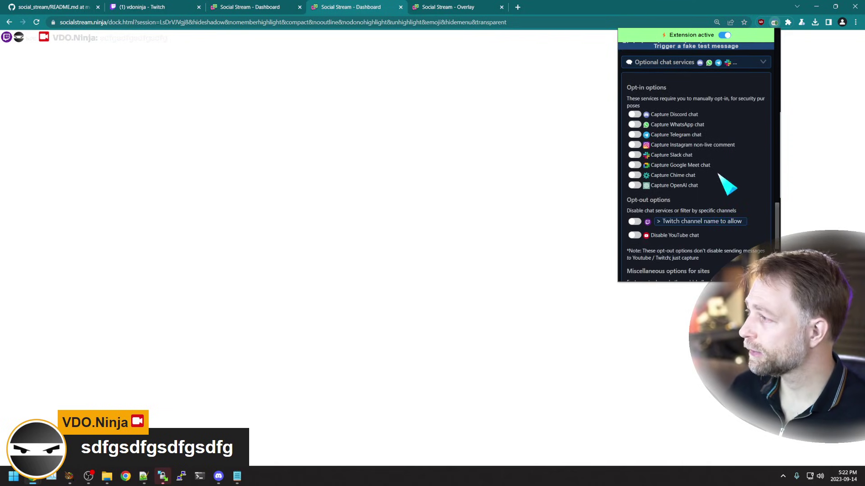
pyautogui.scroll(-1, 726, 183)
pyautogui.scroll(-3, 698, 216)
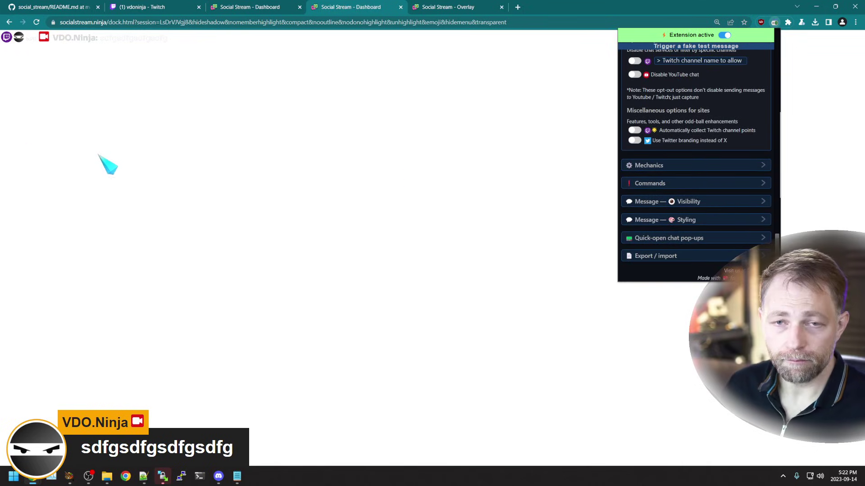
# Step: Bring OBS Studio forward to inspect the Right Monitor scene preview with the chat overlay
pyautogui.moveTo(69, 476)
pyautogui.click(130, 478)
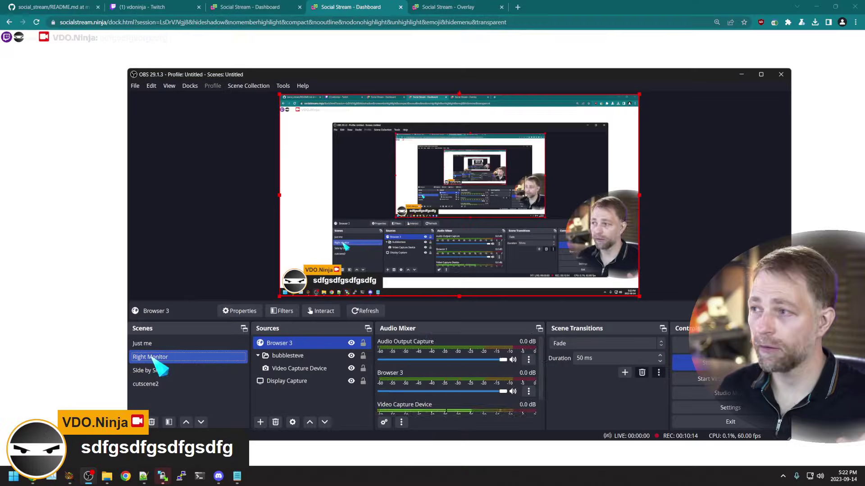
# Step: Return to the browser, open the Social Stream Ninja settings and expand Export / import
pyautogui.click(715, 52)
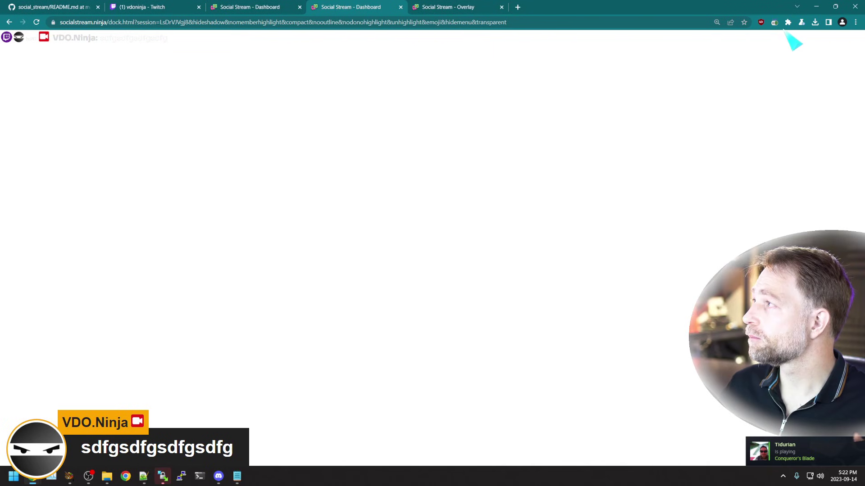
pyautogui.click(775, 22)
pyautogui.scroll(-10, 722, 113)
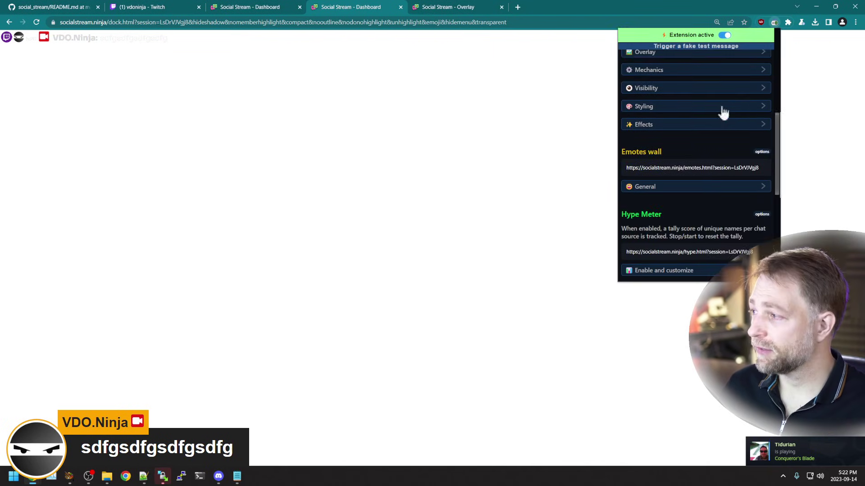
pyautogui.click(668, 256)
pyautogui.scroll(-3, 671, 259)
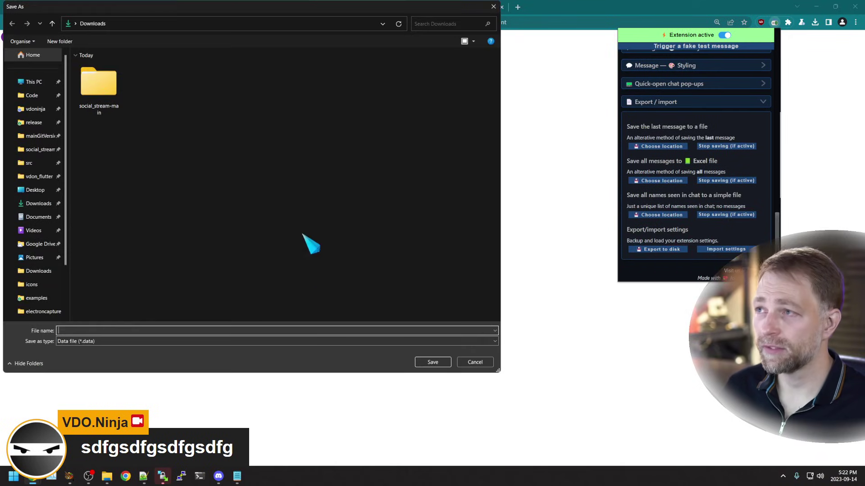
# Step: Export the settings to a file named 'sdettings', then import that saved file back
pyautogui.click(137, 333)
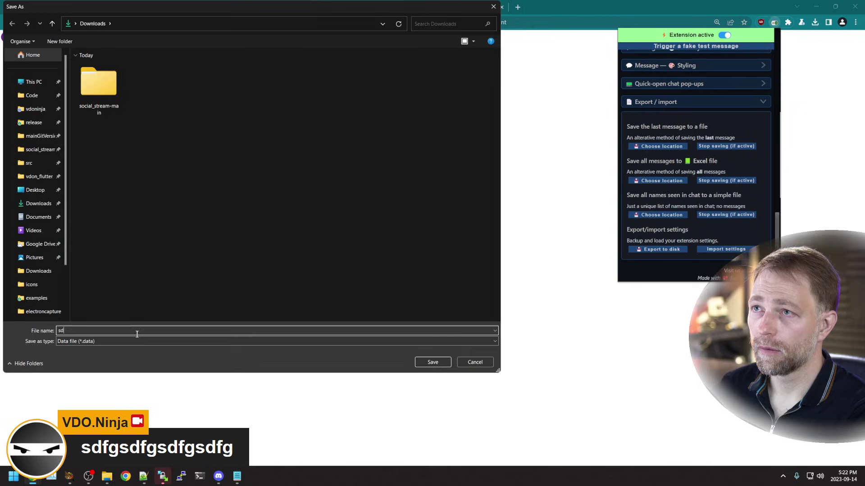
pyautogui.write('sdettings')
pyautogui.press('Return')
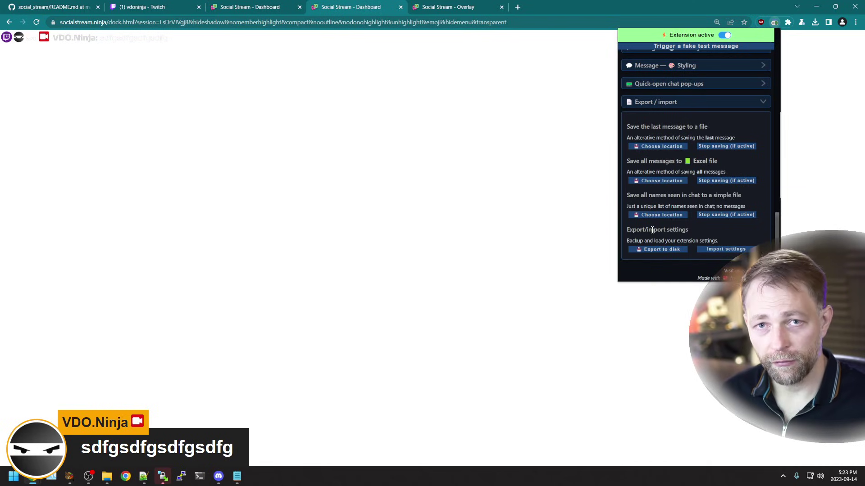
pyautogui.click(723, 250)
pyautogui.doubleClick(232, 95)
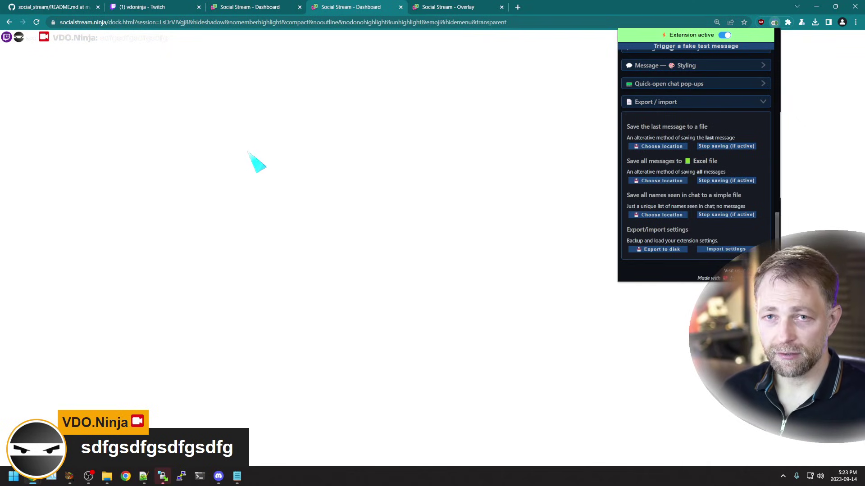
# Step: Open Social Stream Ninja's Manage extension page, then go back to the full chrome://extensions list
pyautogui.click(775, 22)
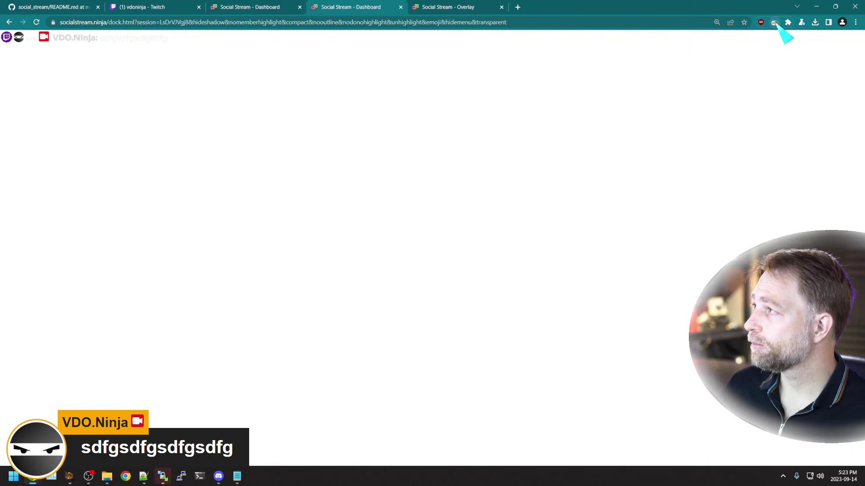
pyautogui.rightClick(775, 23)
pyautogui.click(726, 93)
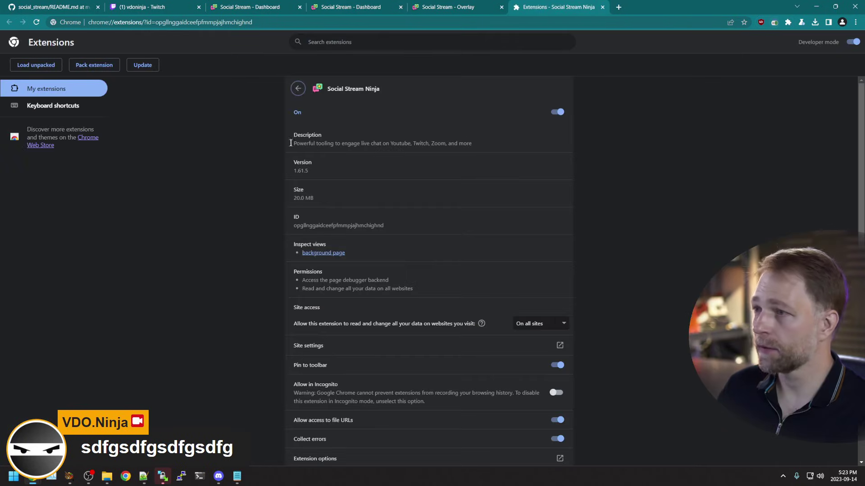
pyautogui.click(297, 88)
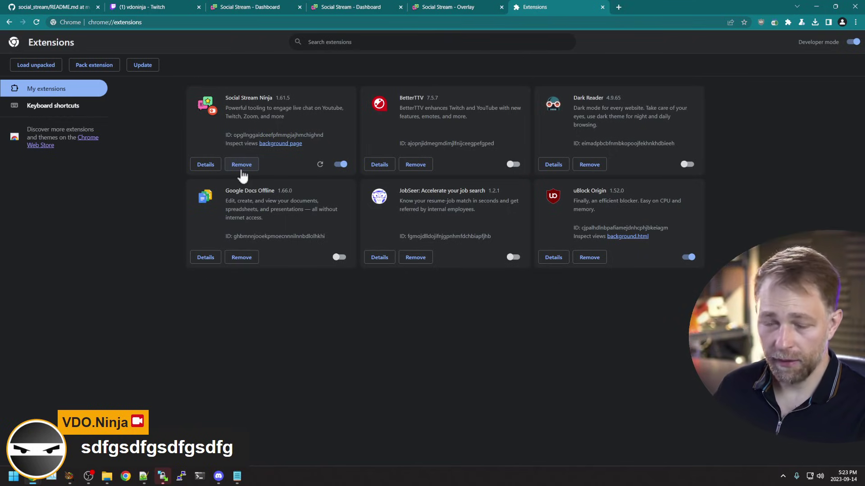
pyautogui.click(219, 25)
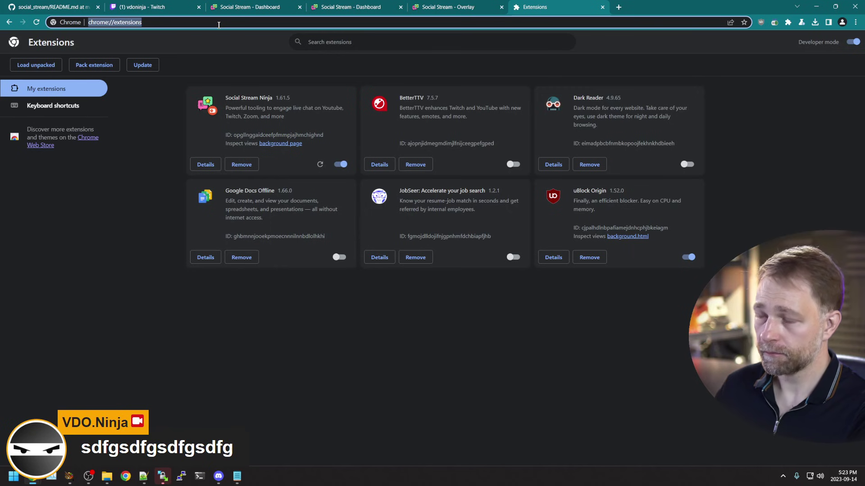
# Step: Switch to the Social Stream GitHub README, jump to its Download and Install instructions, and start a search
pyautogui.click(100, 5)
pyautogui.scroll(10, 297, 305)
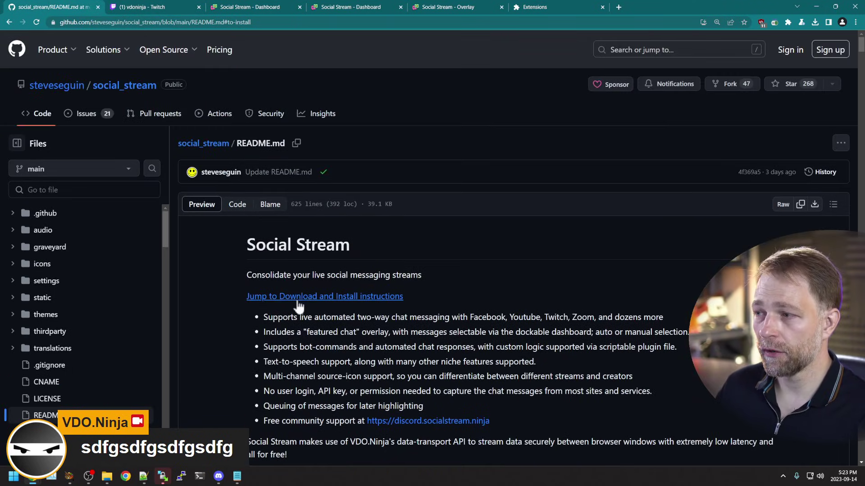
pyautogui.click(354, 298)
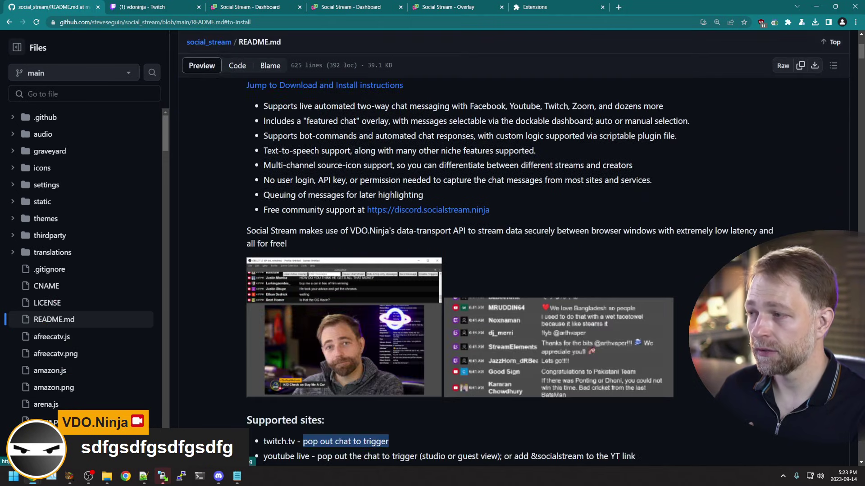
pyautogui.scroll(-4, 419, 256)
pyautogui.scroll(-5, 446, 280)
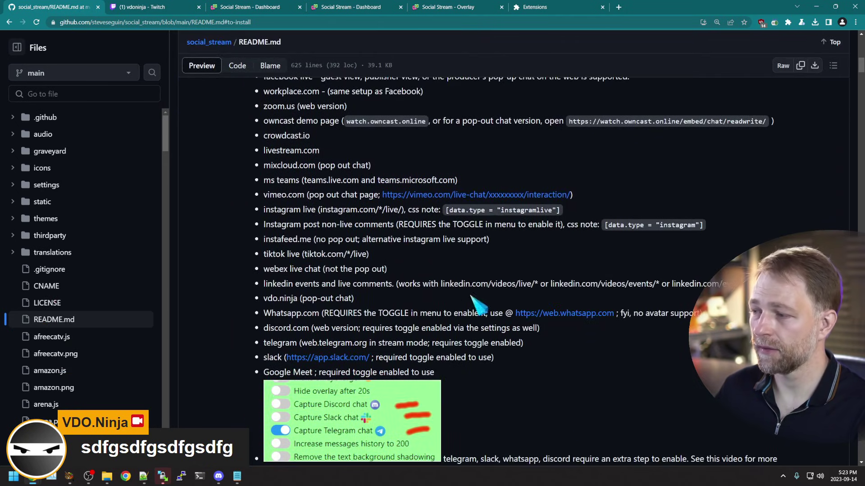
pyautogui.hotkey('ctrl', 'f')
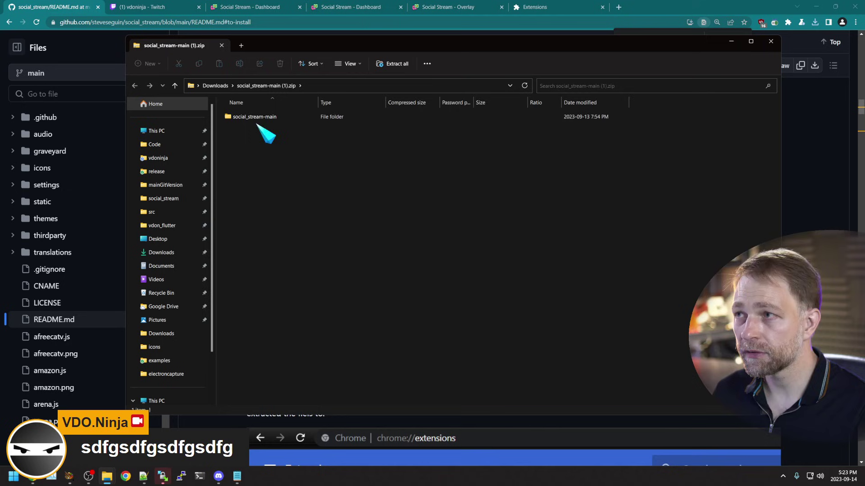
# Step: Copy the zip's social_stream-main files over Downloads\social_stream-main\social_stream-main, replacing existing files
pyautogui.doubleClick(259, 118)
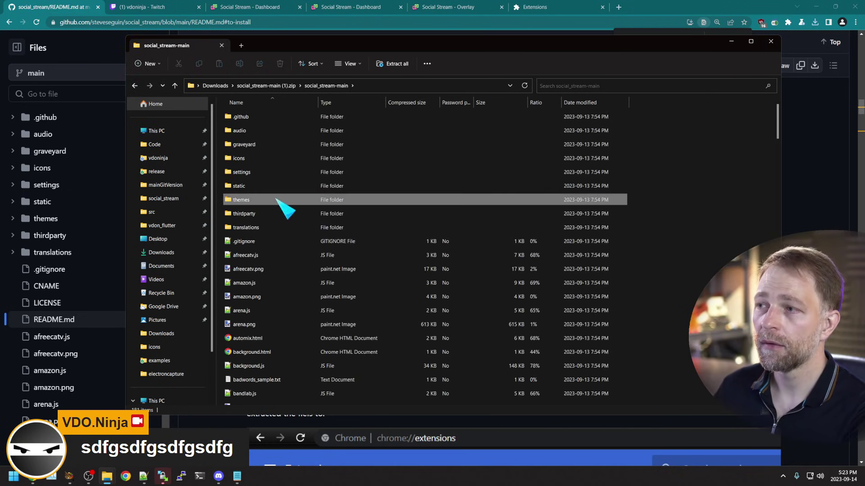
pyautogui.hotkey('ctrl', 'a')
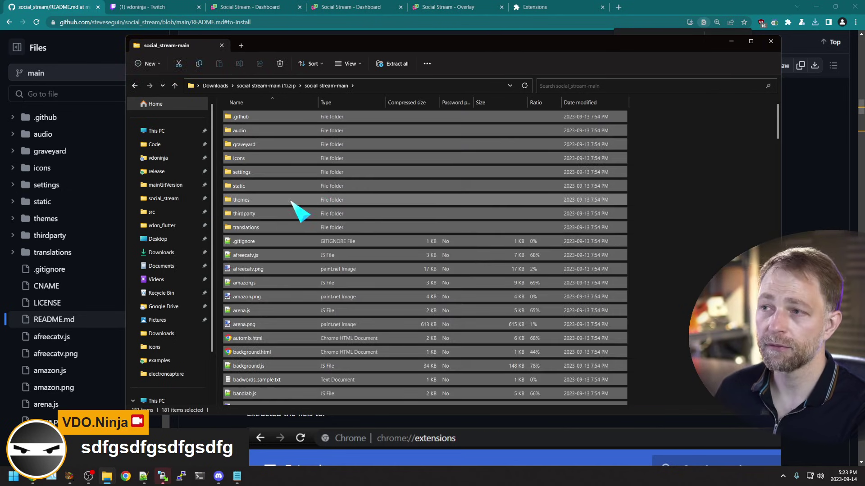
pyautogui.click(227, 86)
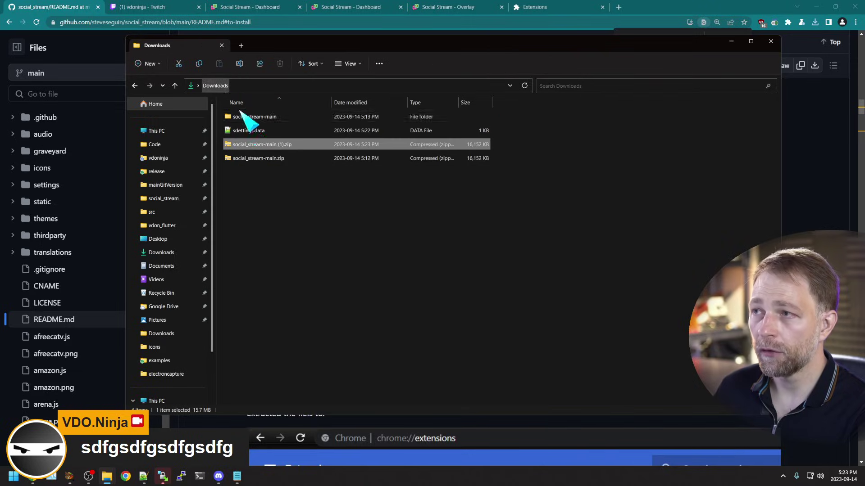
pyautogui.doubleClick(265, 118)
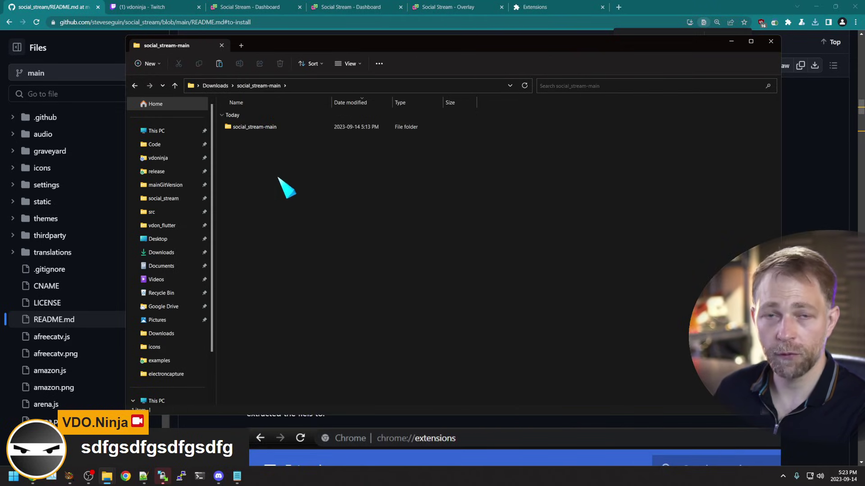
pyautogui.doubleClick(267, 128)
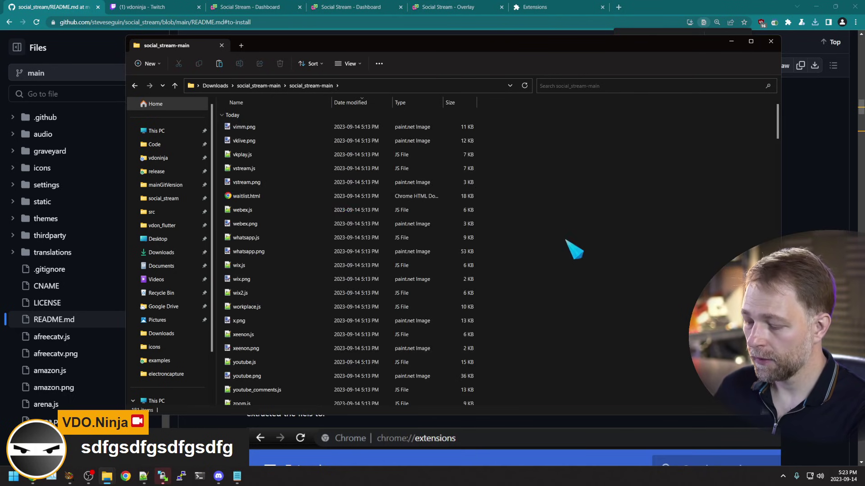
pyautogui.hotkey('ctrl', 'v')
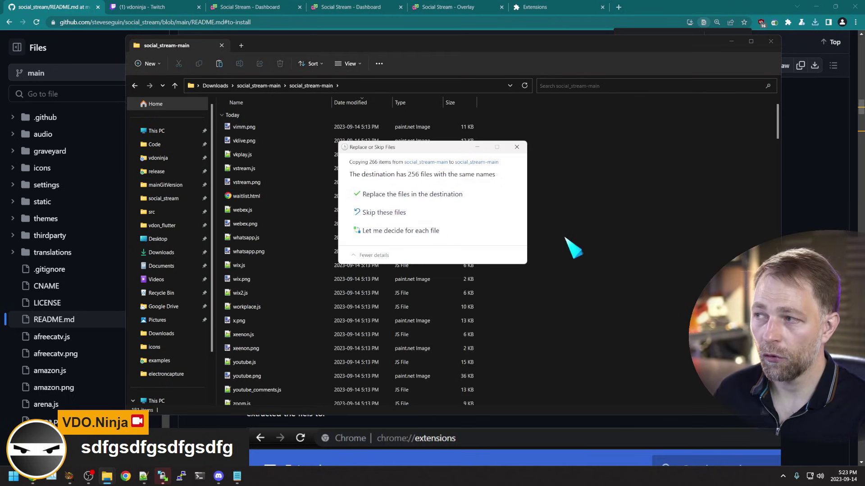
pyautogui.click(419, 197)
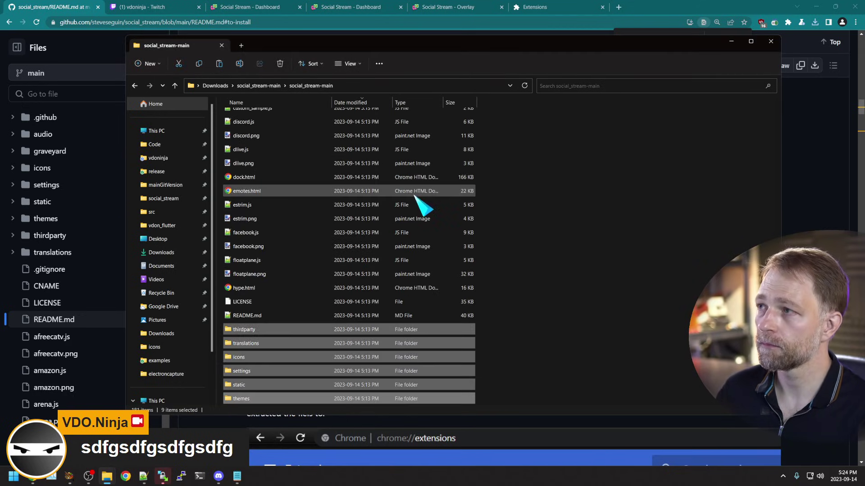
pyautogui.click(550, 6)
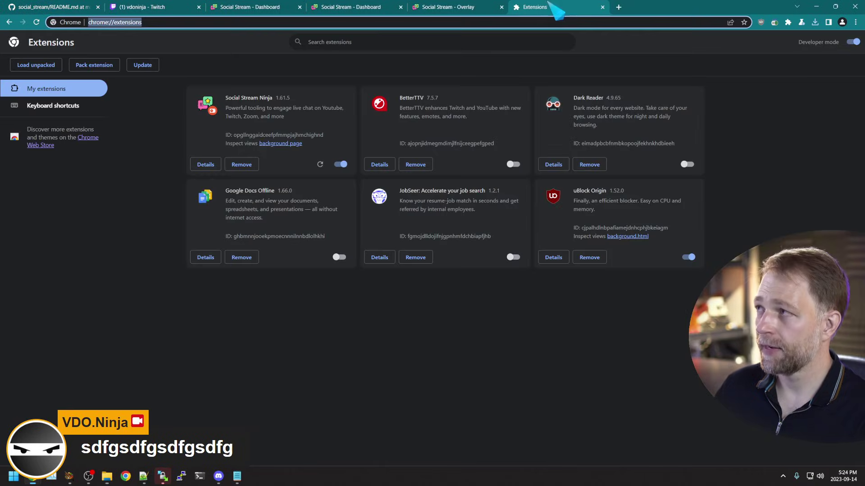
# Step: Reload Social Stream Ninja, clear all its reported errors, and reopen its toolbar popup
pyautogui.click(320, 165)
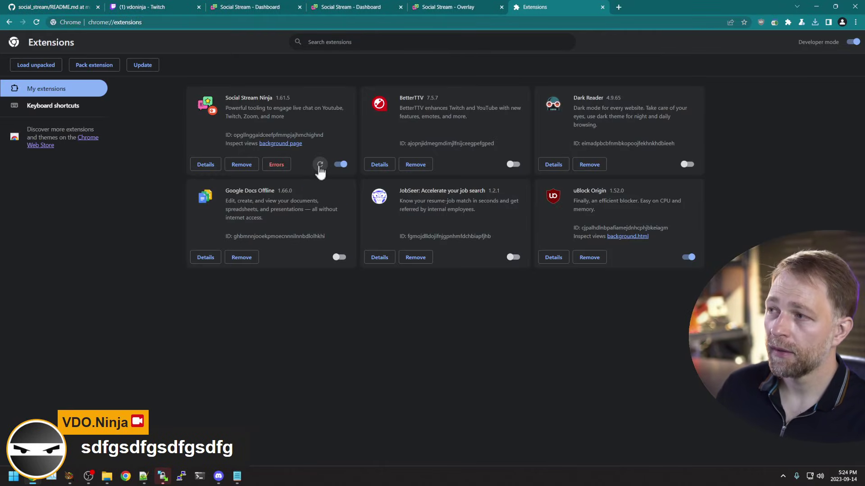
pyautogui.click(276, 164)
pyautogui.click(578, 89)
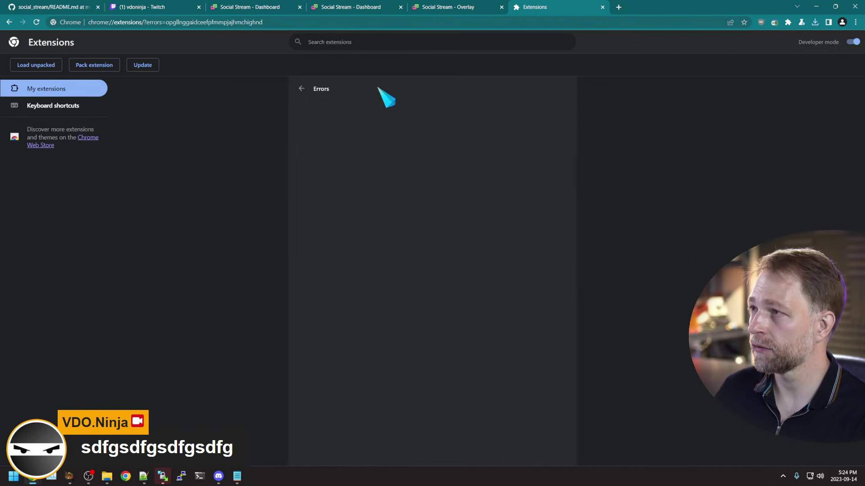
pyautogui.click(302, 89)
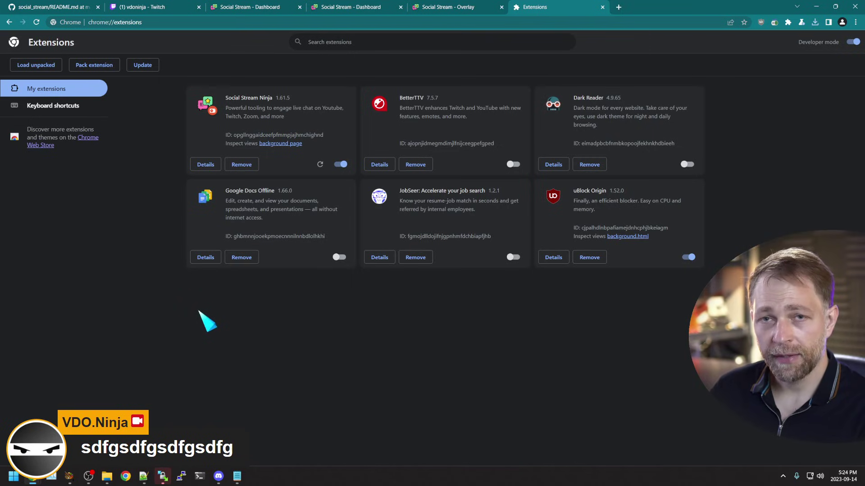
pyautogui.click(775, 22)
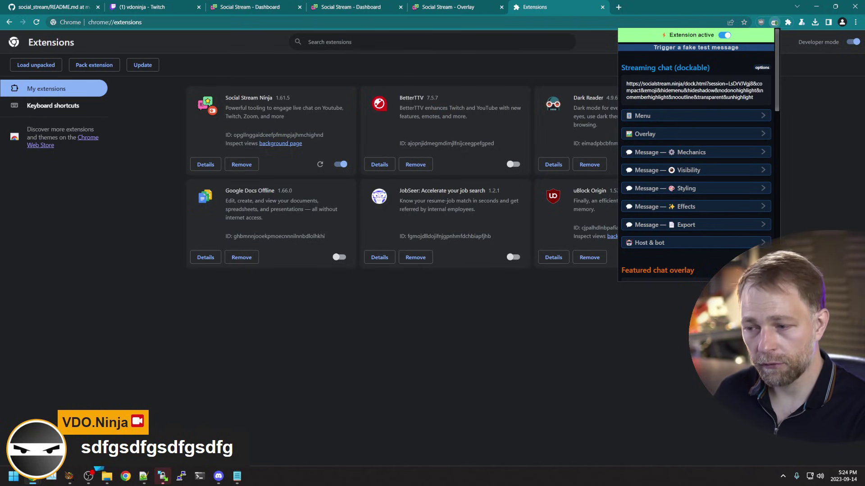
# Step: Bring OBS Studio to the front showing the Right Monitor scene with Browser 3 and screen capture
pyautogui.click(88, 476)
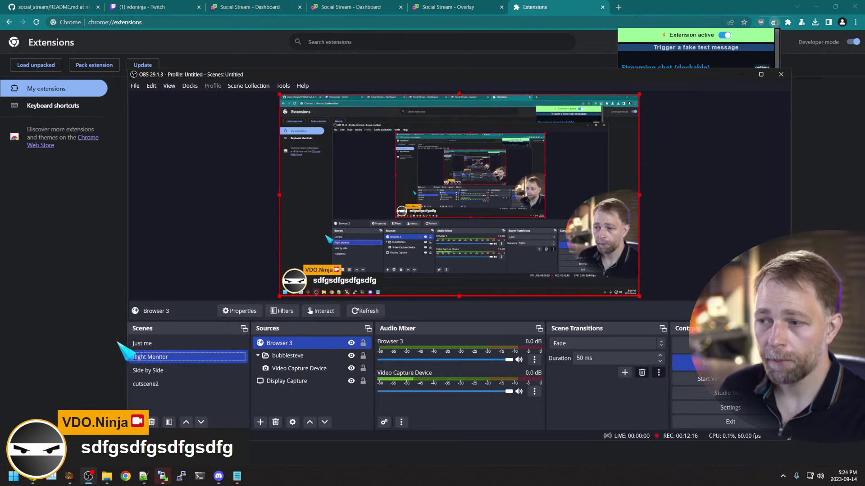